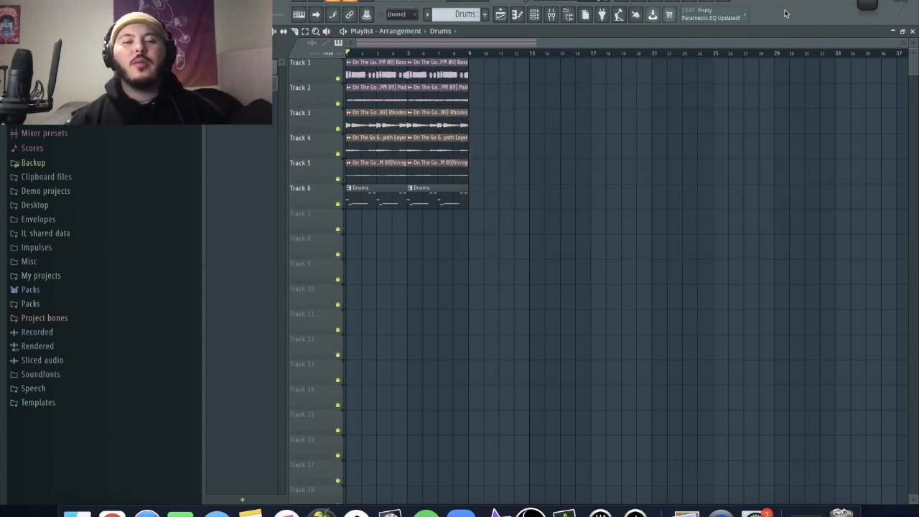
- Mute the drums on Track 6 and play the melody loop on its own
right_click(786, 14)
left_click(308, 111)
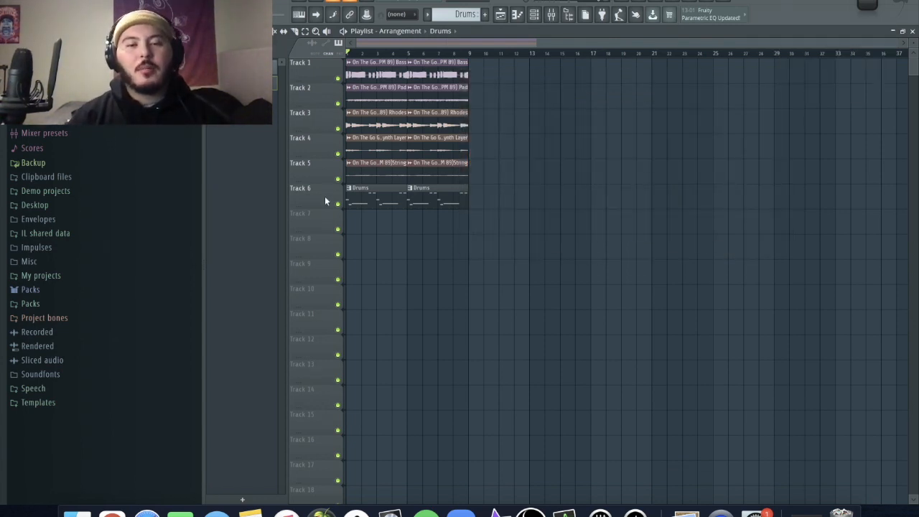
left_click(338, 204)
key("space")
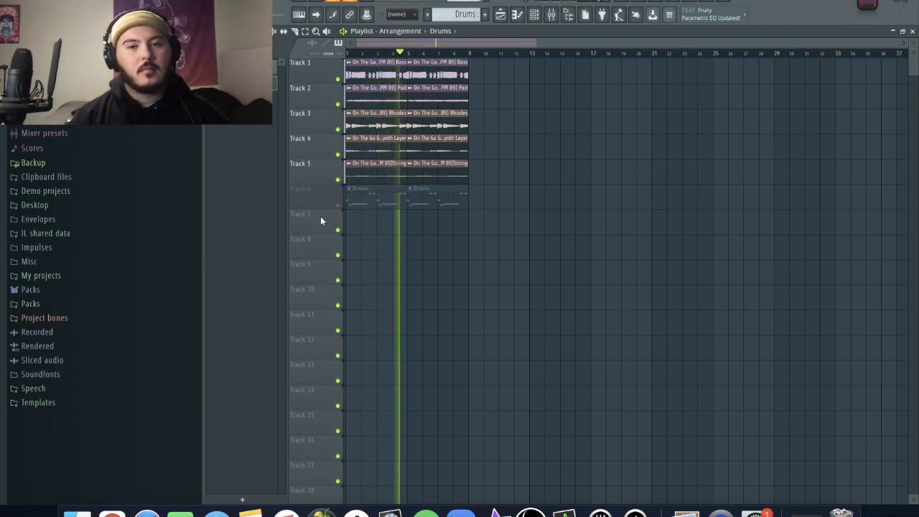
key("space")
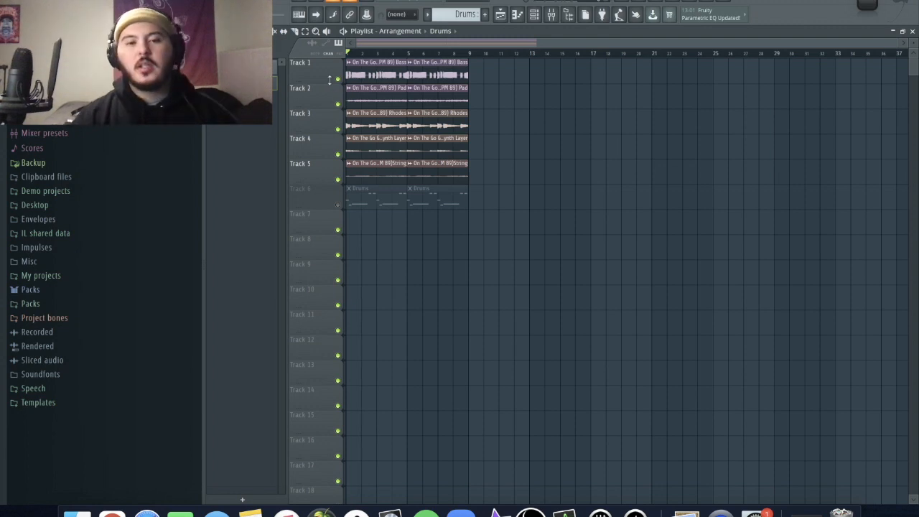
- Solo and play the bass on Track 1 and the pad on Track 2 one after the other
right_click(338, 79)
key("space")
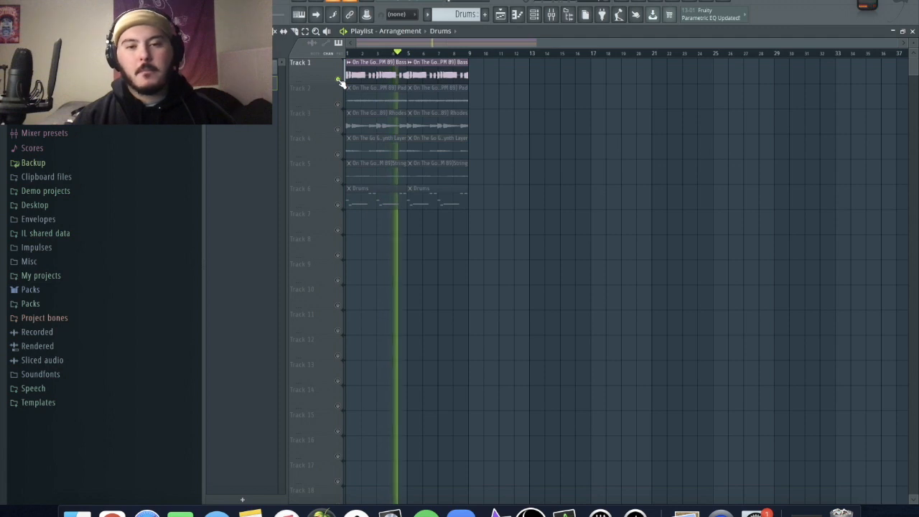
key("space")
right_click(339, 105)
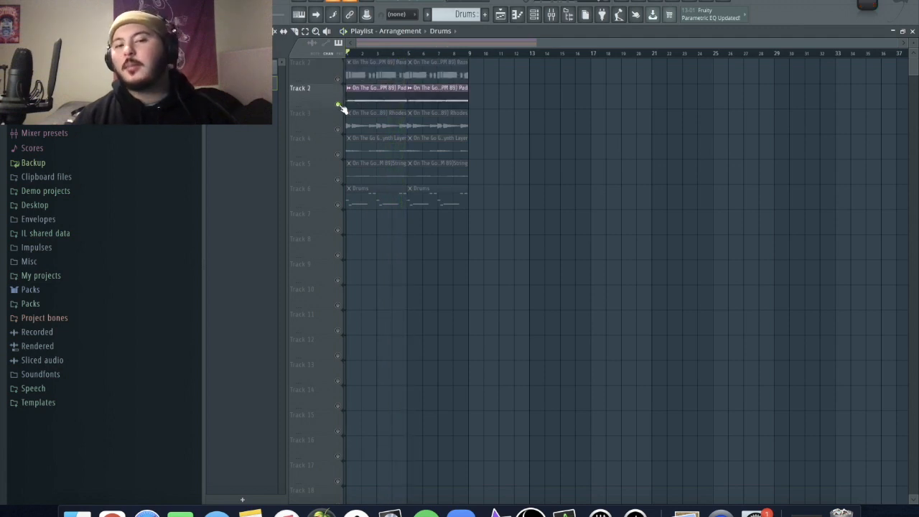
key("space")
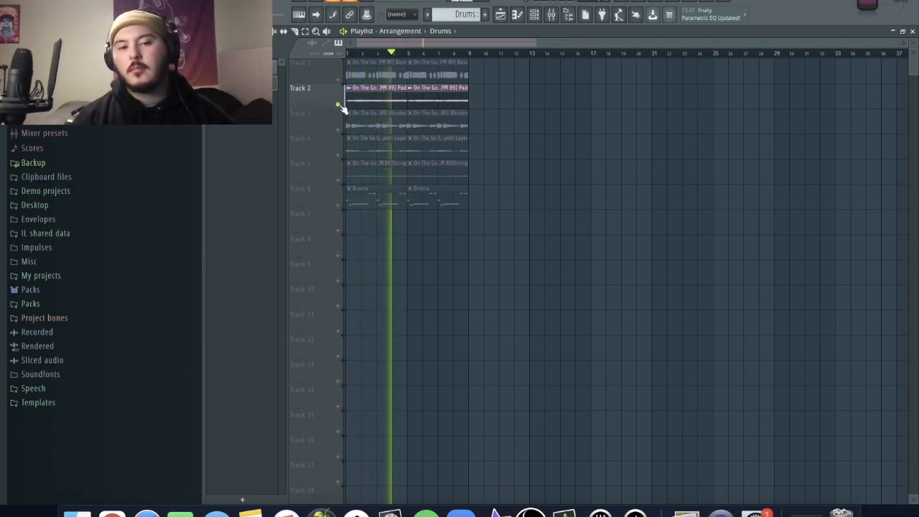
key("space")
- Audition the Rhodes, synth layer and string tracks one by one in solo, and restore all playlist tracks
right_click(338, 129)
key("space")
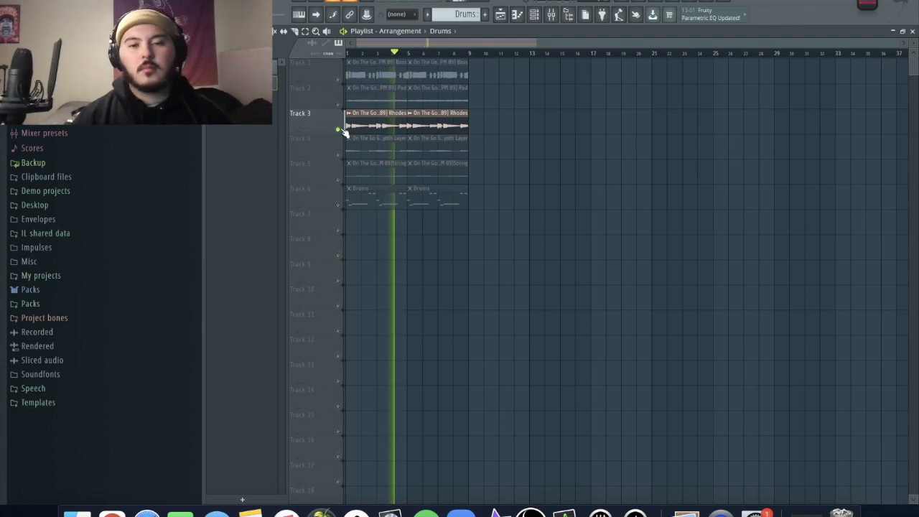
key("space")
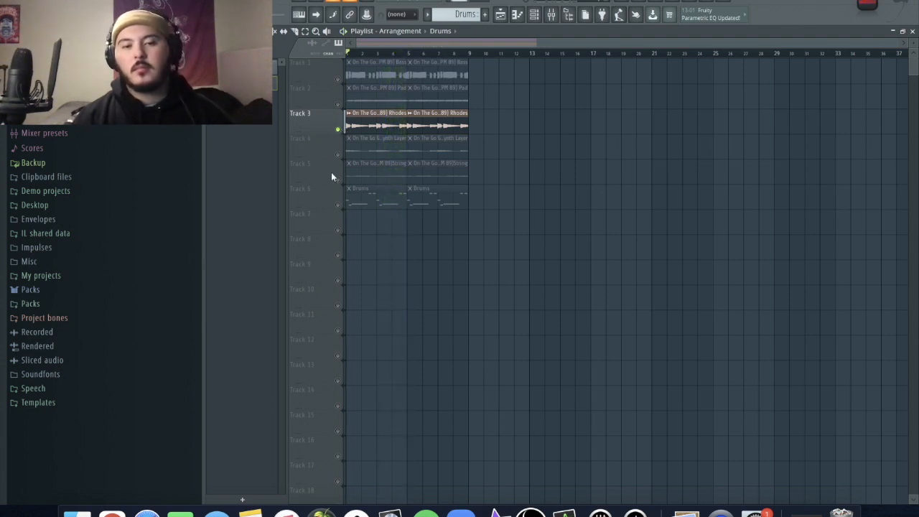
right_click(339, 154)
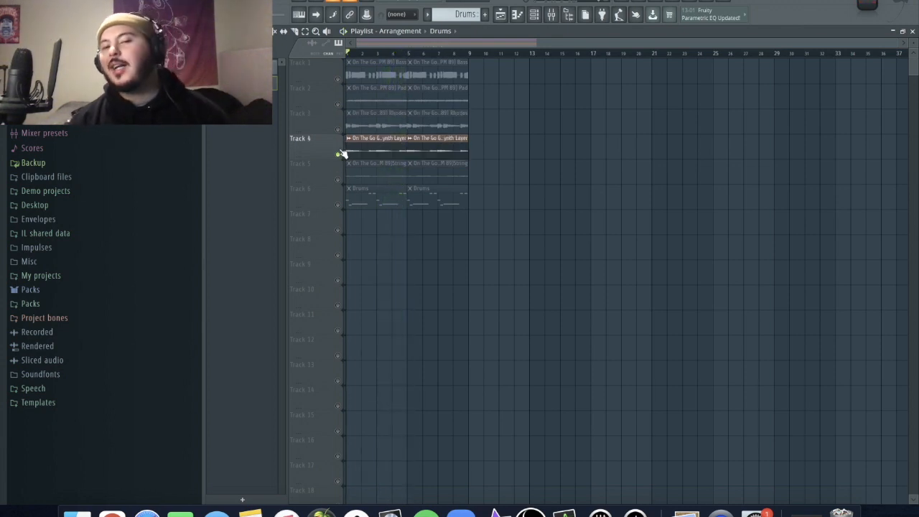
key("space")
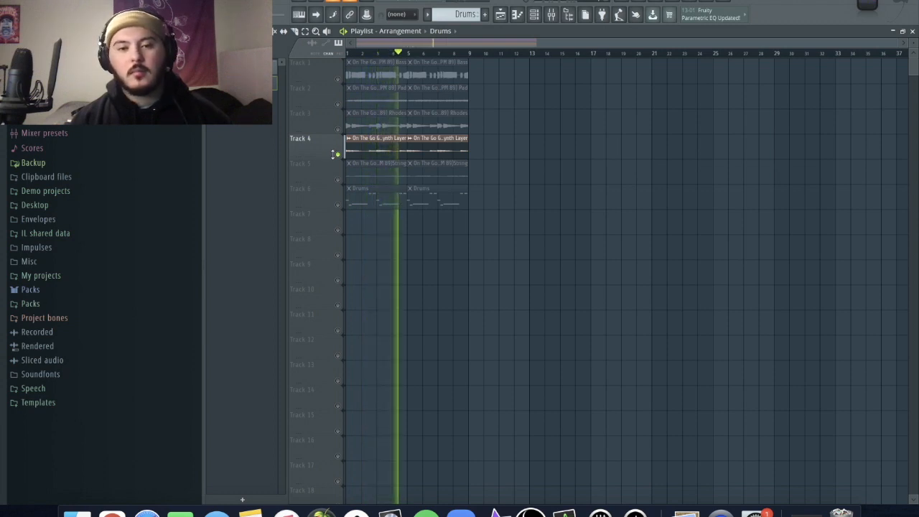
right_click(339, 180)
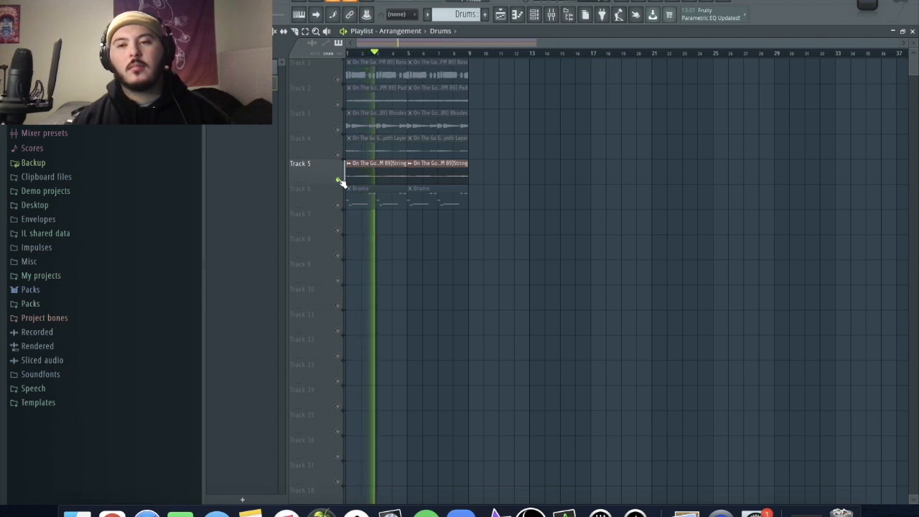
right_click(339, 180)
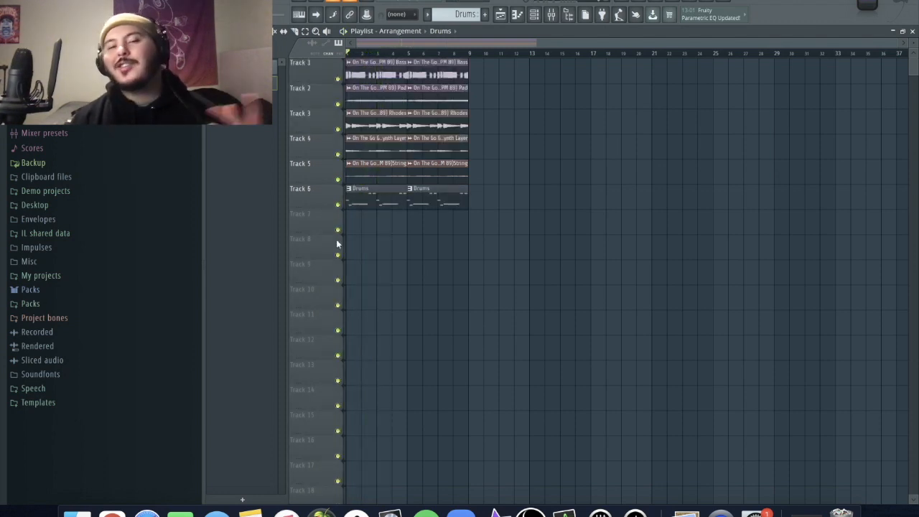
- Open the Channel rack and inspect the sample settings of the !Skyline Rim channel
left_click(534, 15)
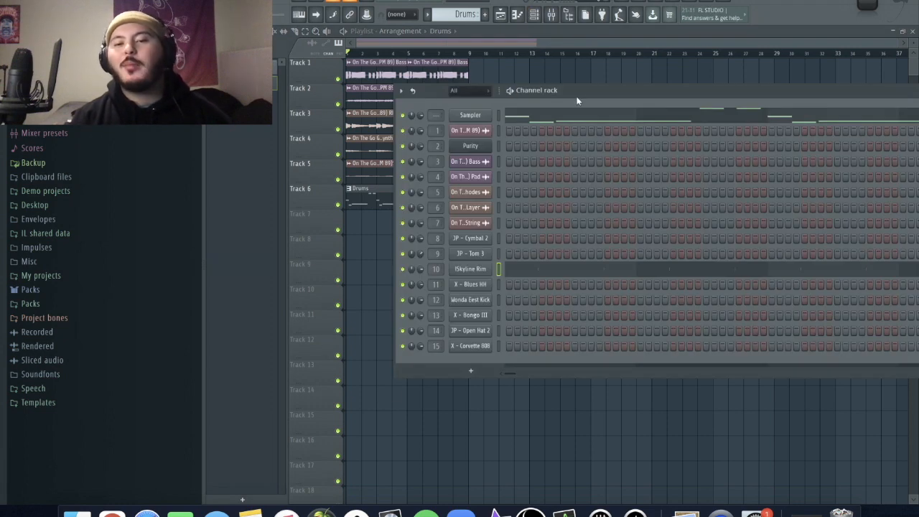
left_click_drag(581, 94, 420, 71)
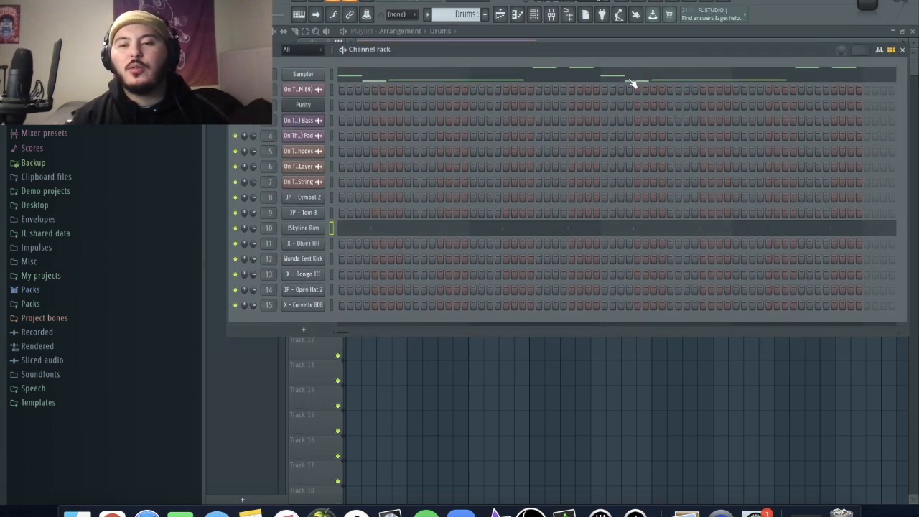
left_click(303, 229)
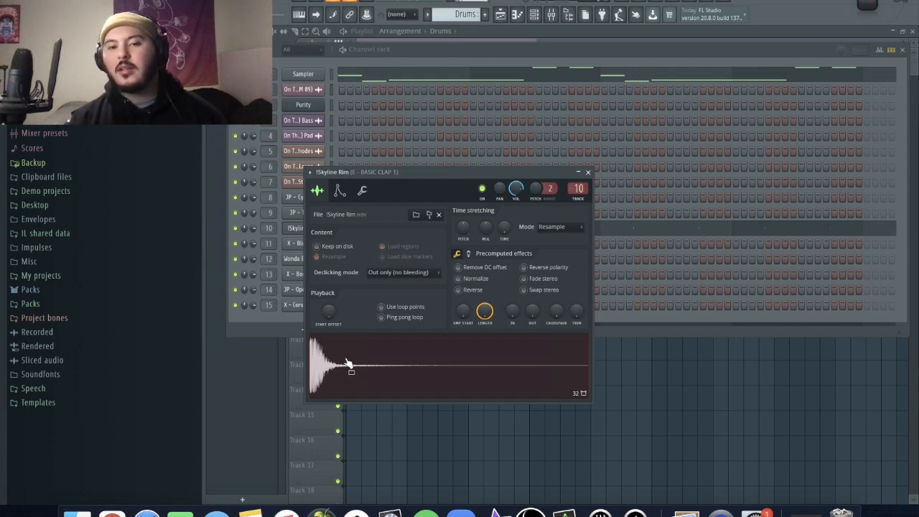
left_click(240, 329)
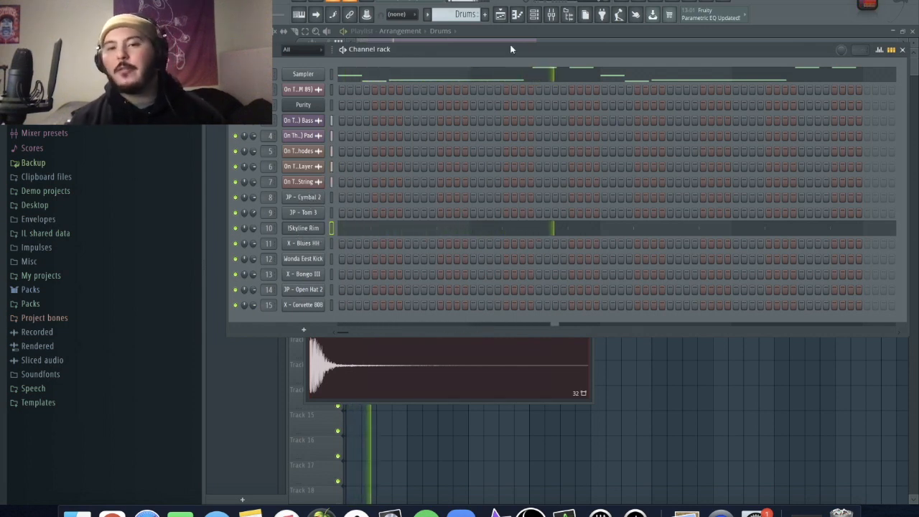
- Inspect the Fruity parametric EQ 2 on the rim's mixer track, and bypass it while playing the loop to compare
left_click(553, 16)
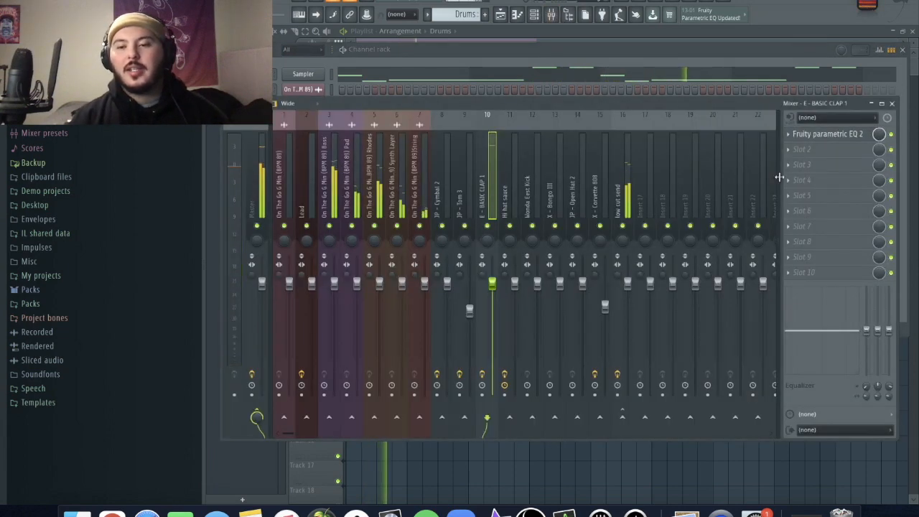
left_click(806, 135)
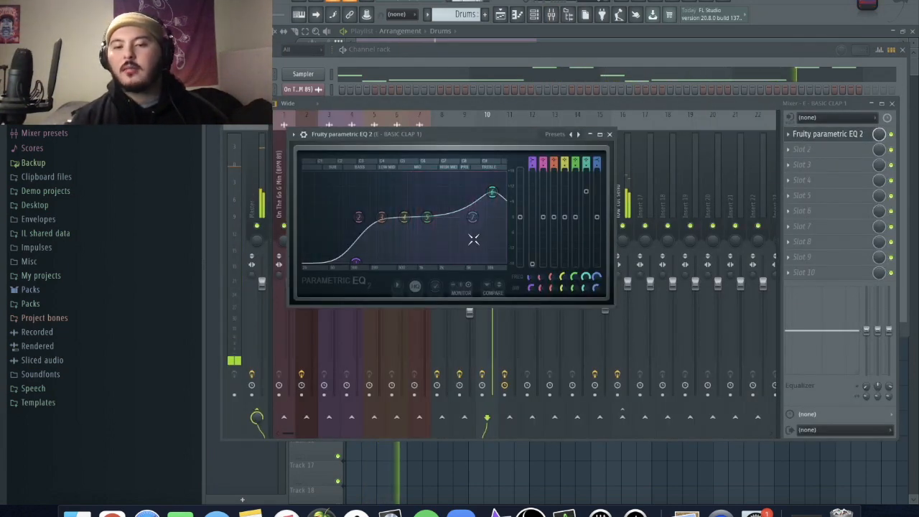
left_click(893, 136)
key("space")
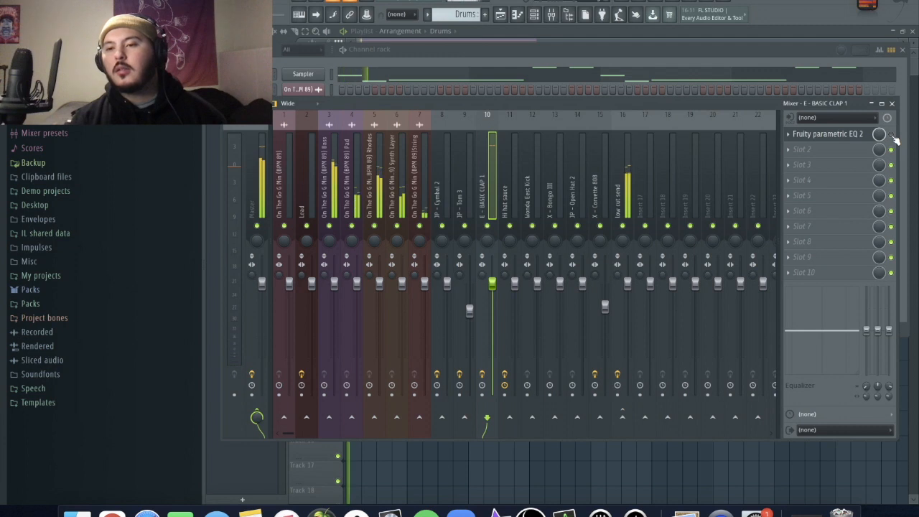
key("space")
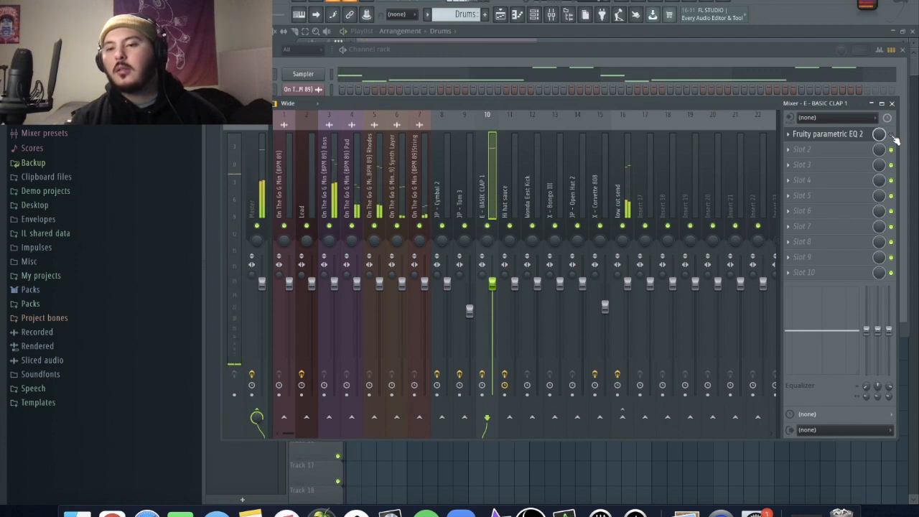
key("space")
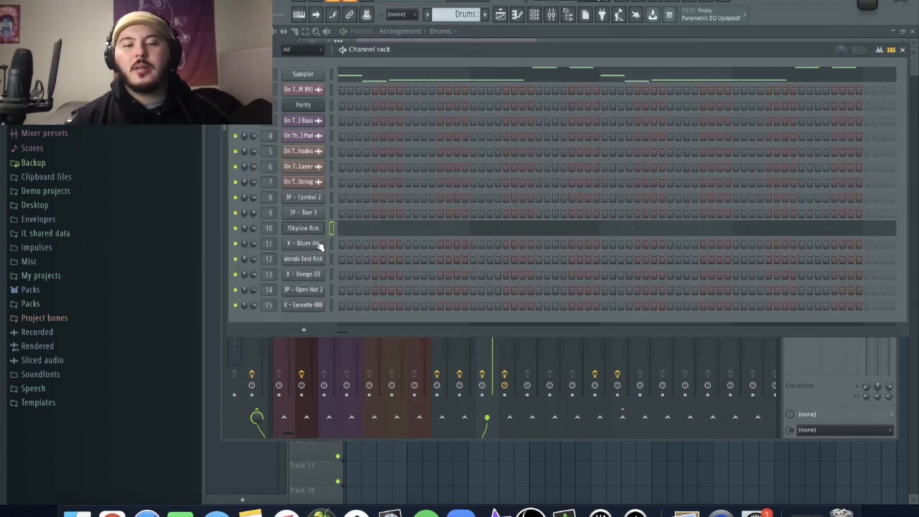
- Fill every 4 steps of the X - Blues HH channel and open its pattern in the Piano roll
right_click(321, 245)
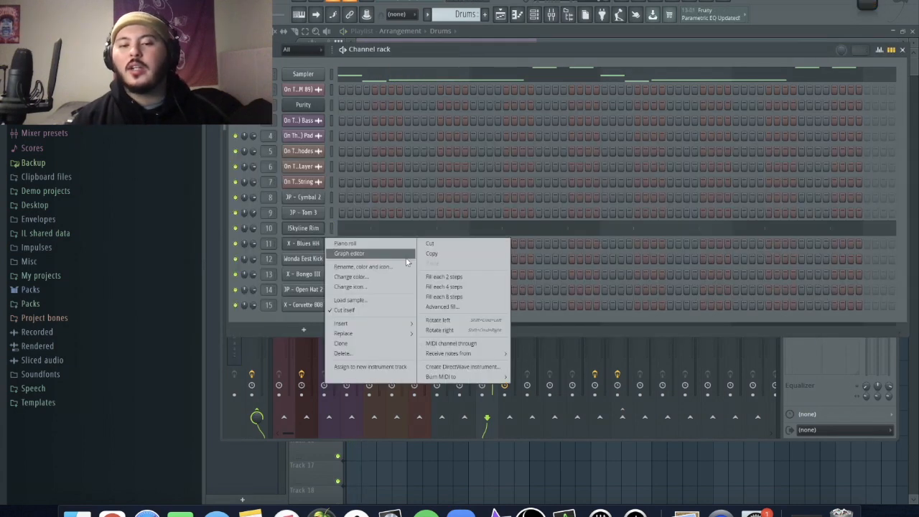
left_click(457, 287)
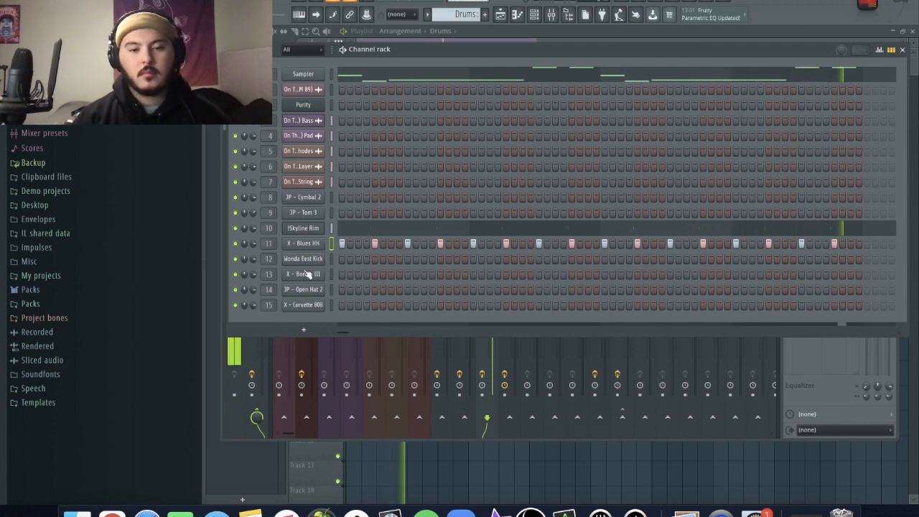
right_click(311, 247)
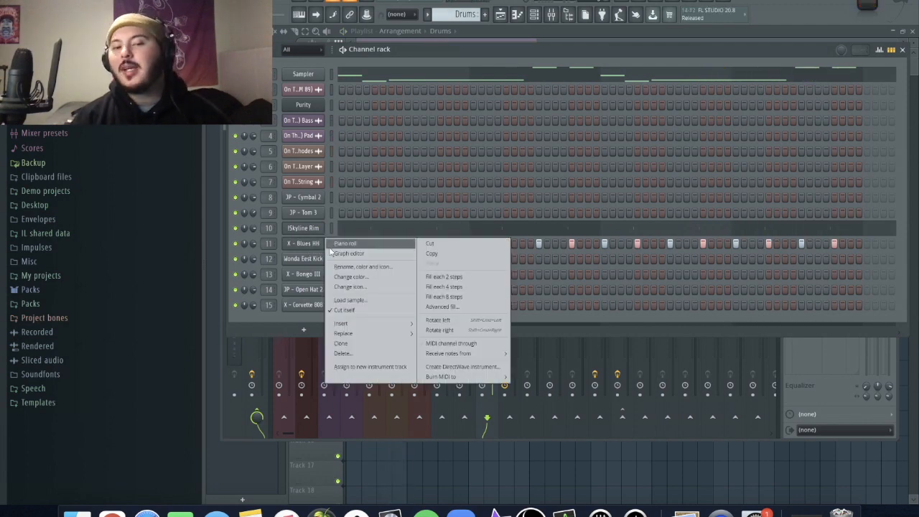
left_click(344, 244)
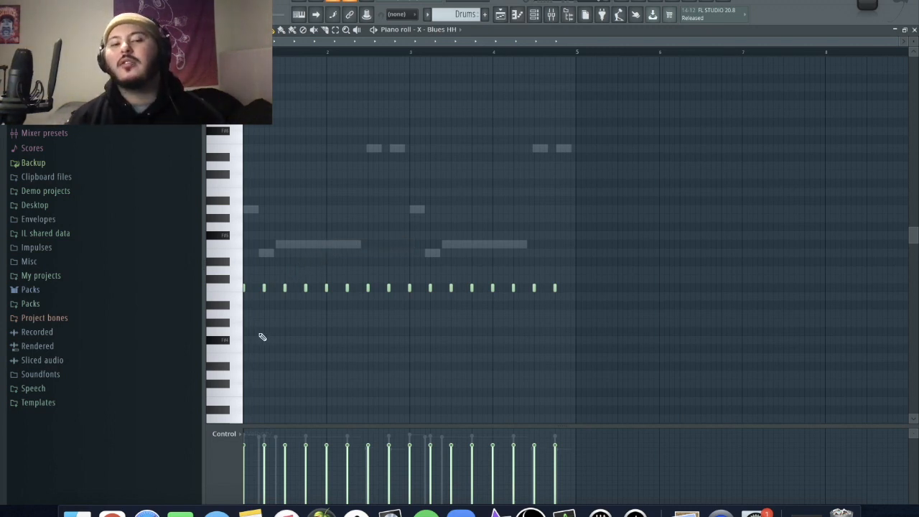
- Add a roll of three short, consecutive C5 notes between the second and third hi-hats of bar 1
scroll(319, 296, "up", 2)
scroll(344, 307, "up", 3)
left_click(380, 289)
key("space")
key("super+b")
key("super+b")
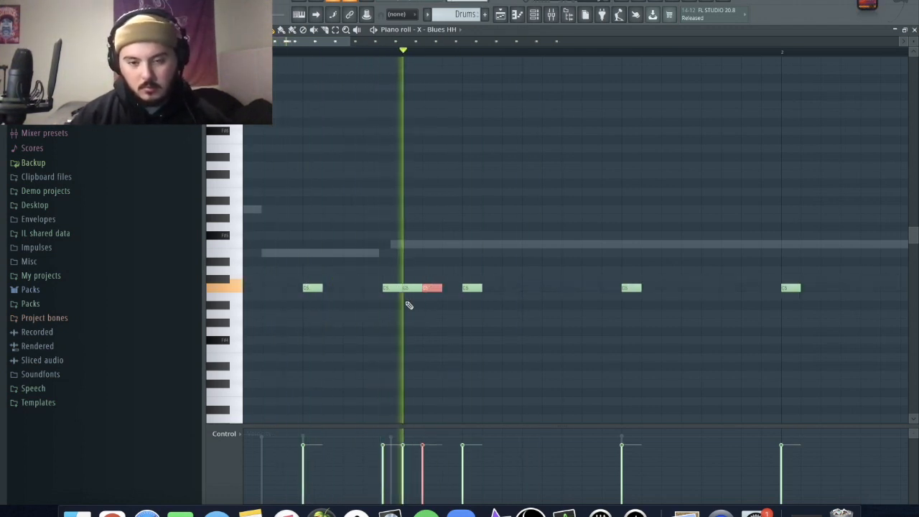
key("space")
key("space")
- Lower the velocities of the roll's second and third notes in descending order and play the result
left_click(448, 364, "super")
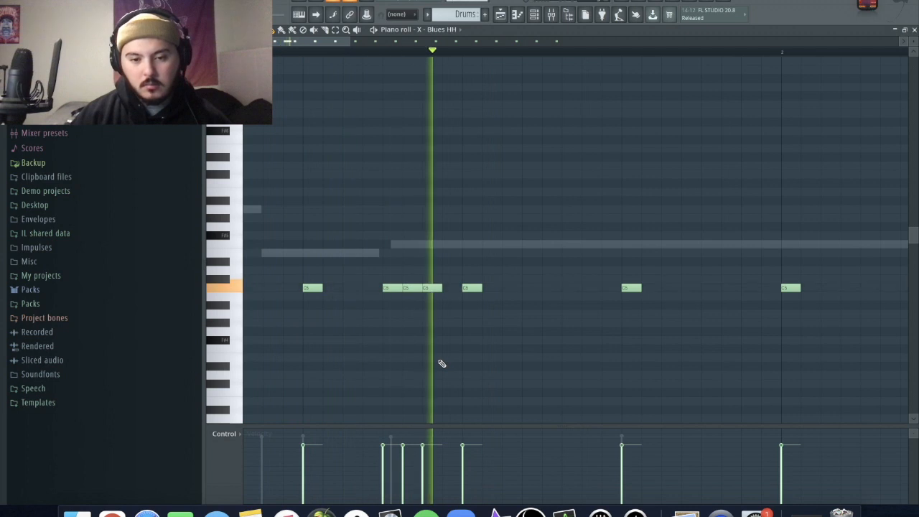
key("space")
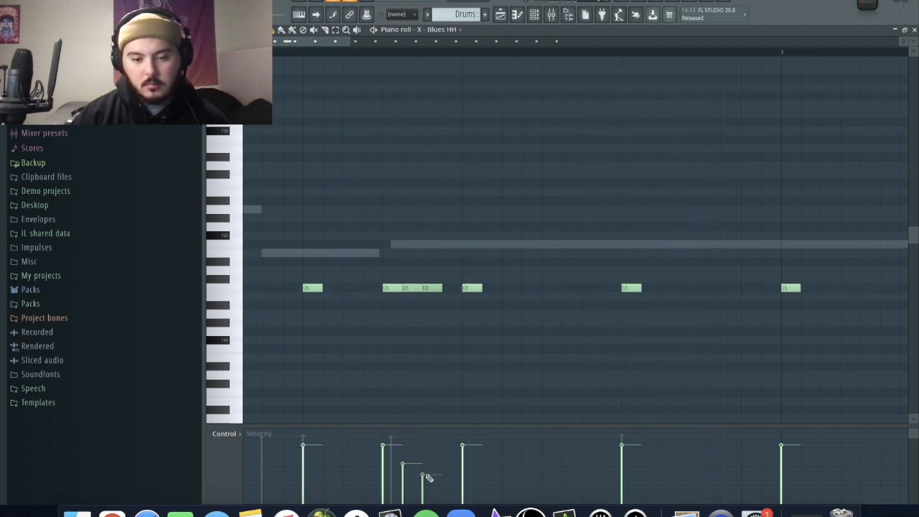
key("space")
- Add a lower-pitched G#4 note just before bar 2 and an extra C5 note between the last two hi-hats of bar 2
scroll(543, 283, "down", 2)
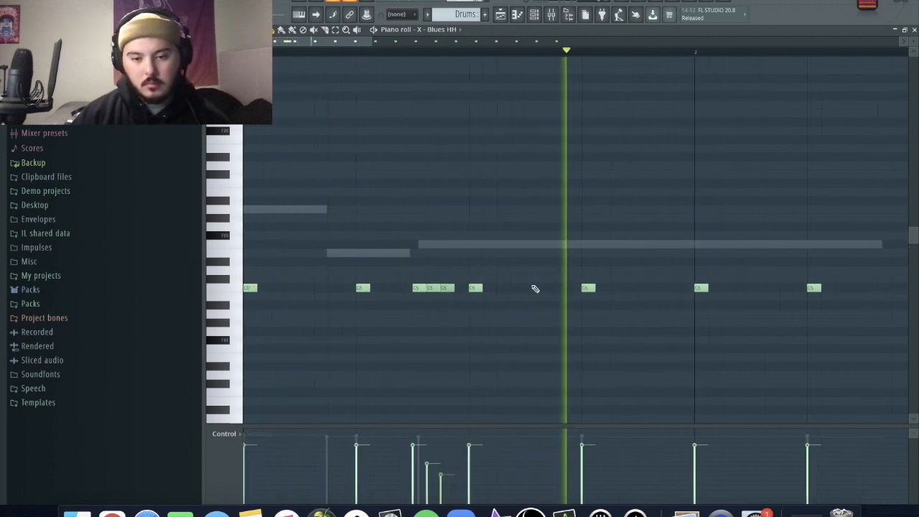
left_click(638, 324)
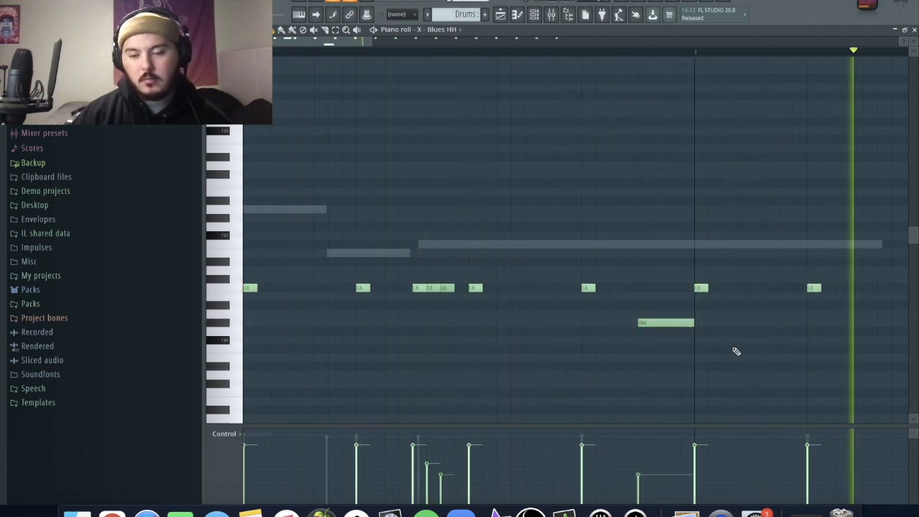
scroll(735, 349, "down", 4)
key("space")
key("space")
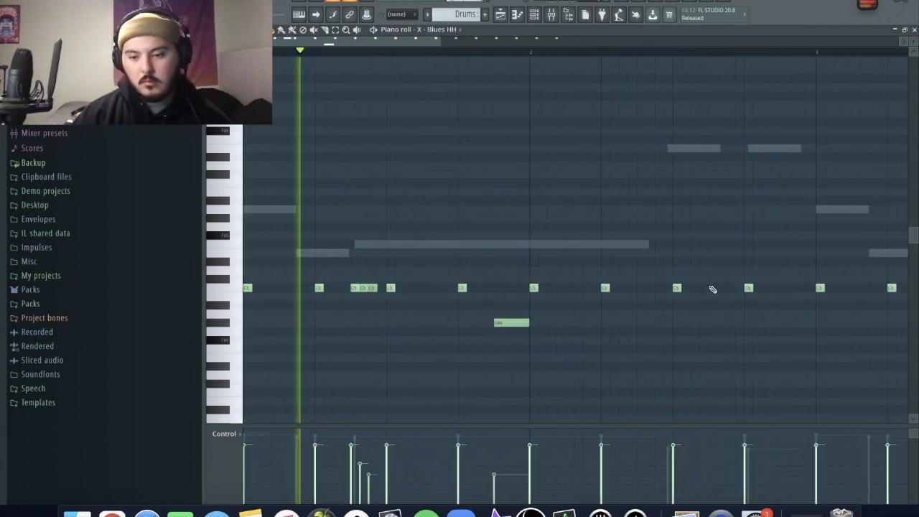
left_click(711, 287)
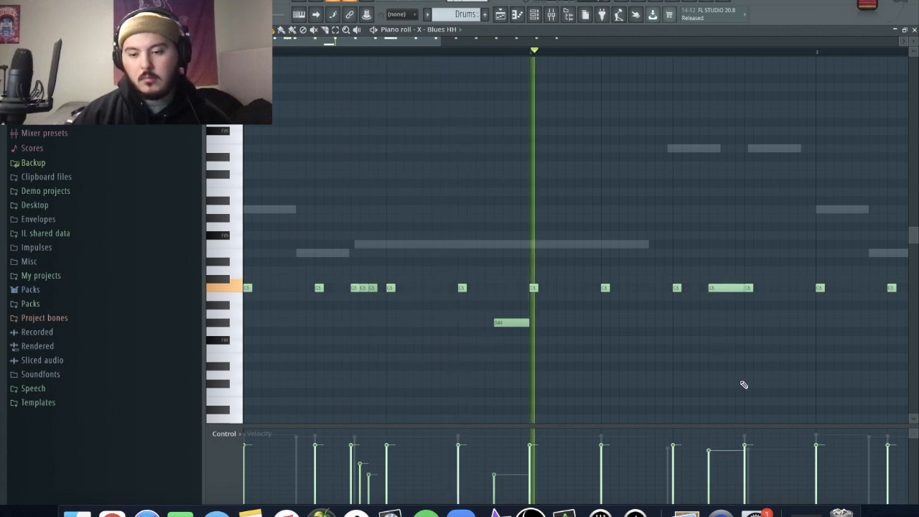
scroll(740, 384, "down", 3)
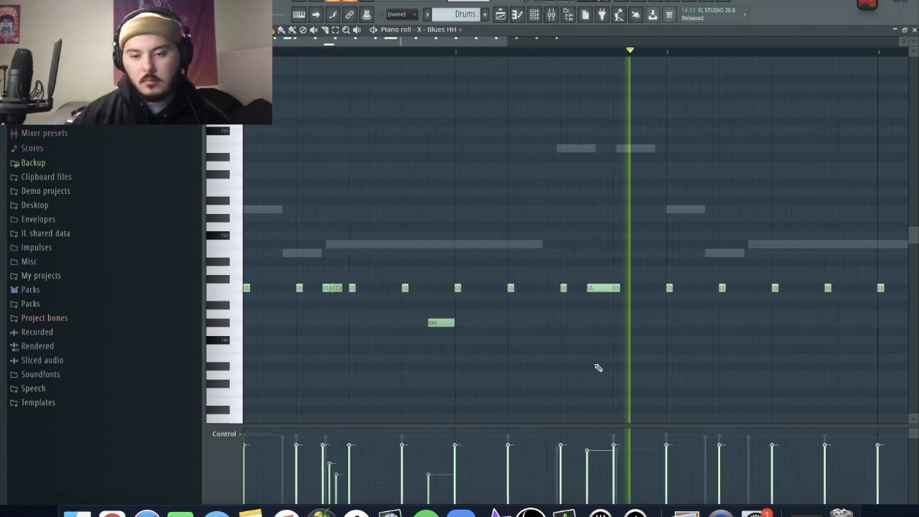
- Apply quick legato to all the hi-hat notes so each extends to the next
scroll(597, 366, "down", 8)
key("space")
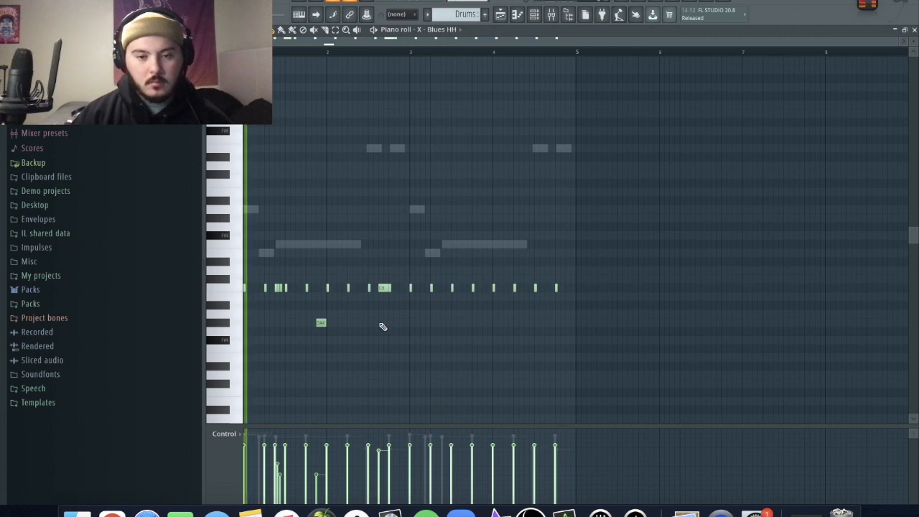
scroll(381, 326, "up", 6)
key("ctrl+l")
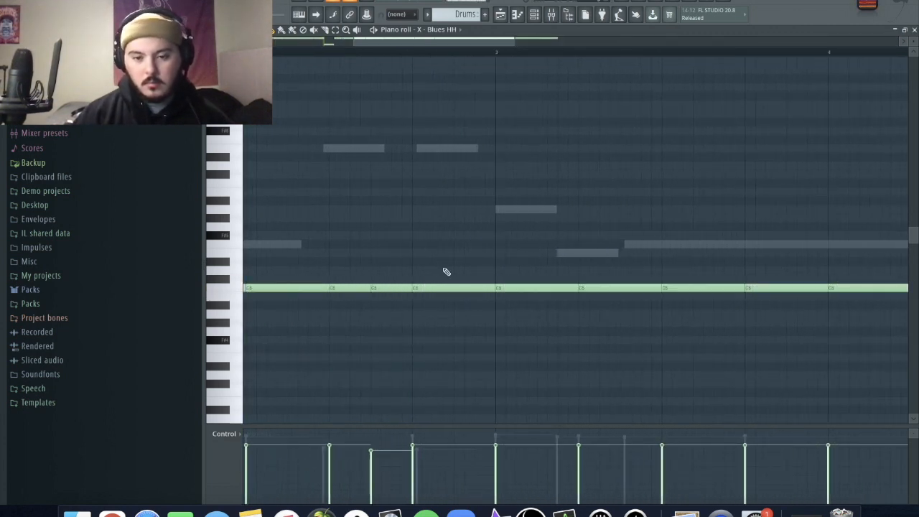
- Delete the hi-hat notes from bar 3 onward, duplicate the two-bar hi-hat pattern into bars 3 and 4, and play it
scroll(431, 266, "down", 6)
left_click_drag(619, 370, 418, 197)
key("Delete")
key("super+b")
key("space")
key("super+d")
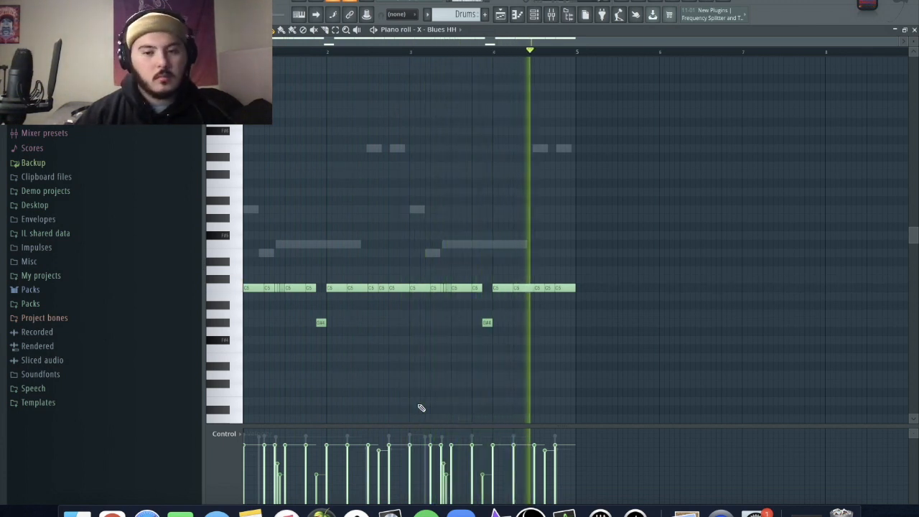
- Undo the hi-hat legato and add extra C5 notes within bar 4's closing hits and at the very end of bar 4
scroll(535, 352, "up", 3)
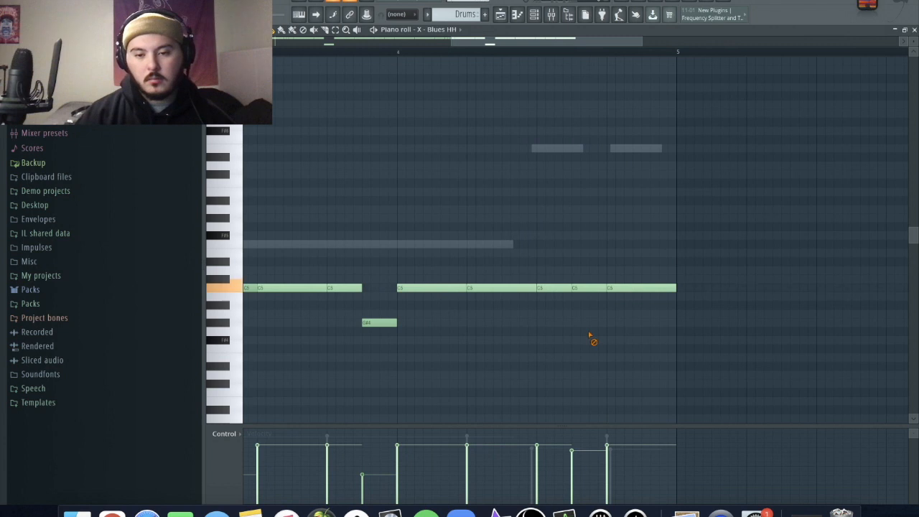
key("super+z")
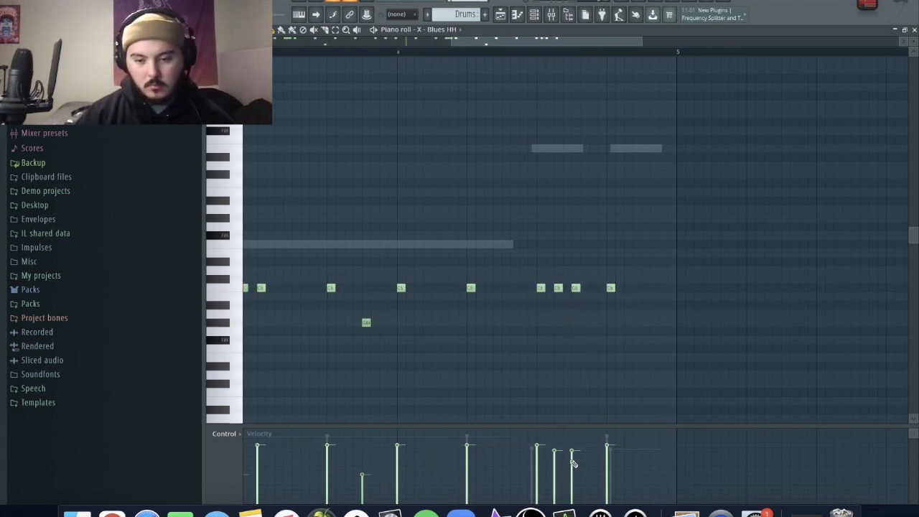
left_click(645, 288)
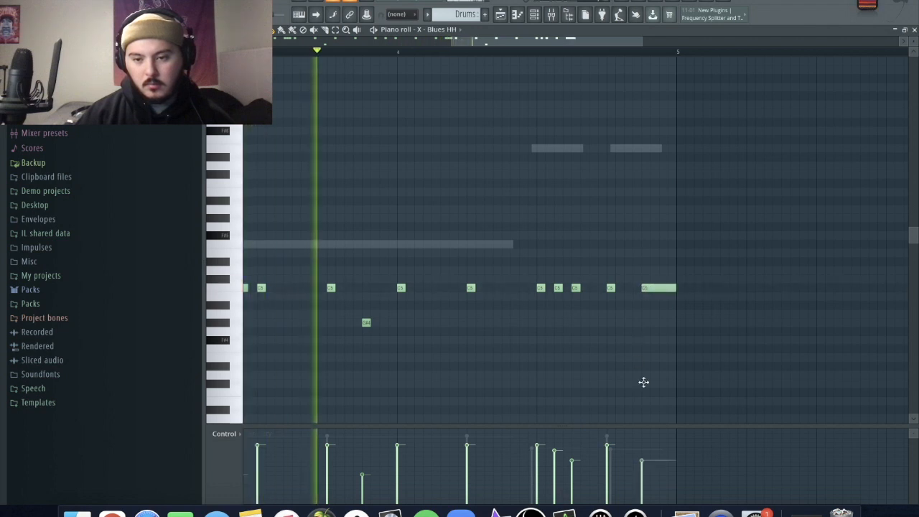
scroll(636, 372, "down", 2)
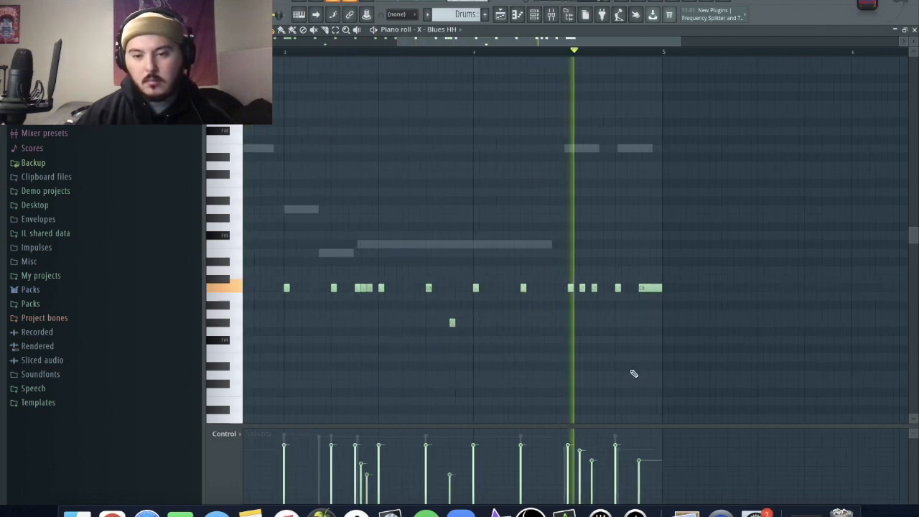
scroll(632, 376, "down", 2)
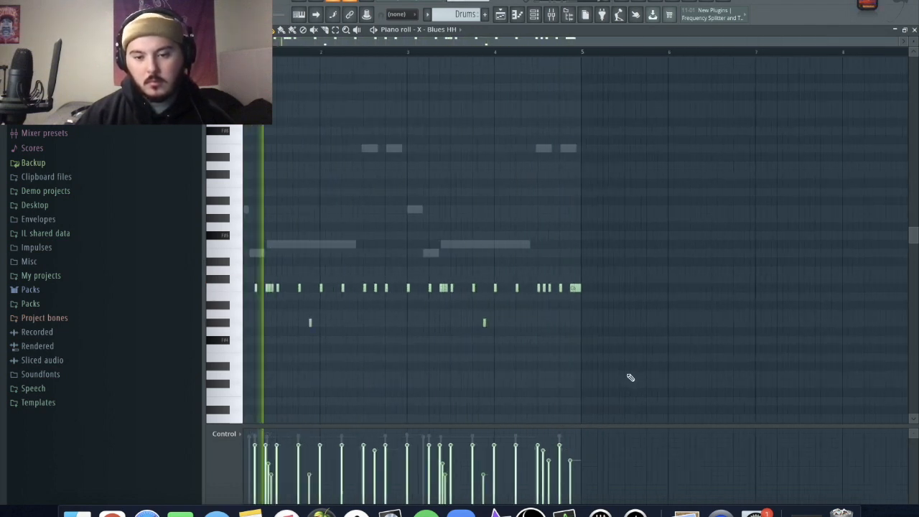
key("space")
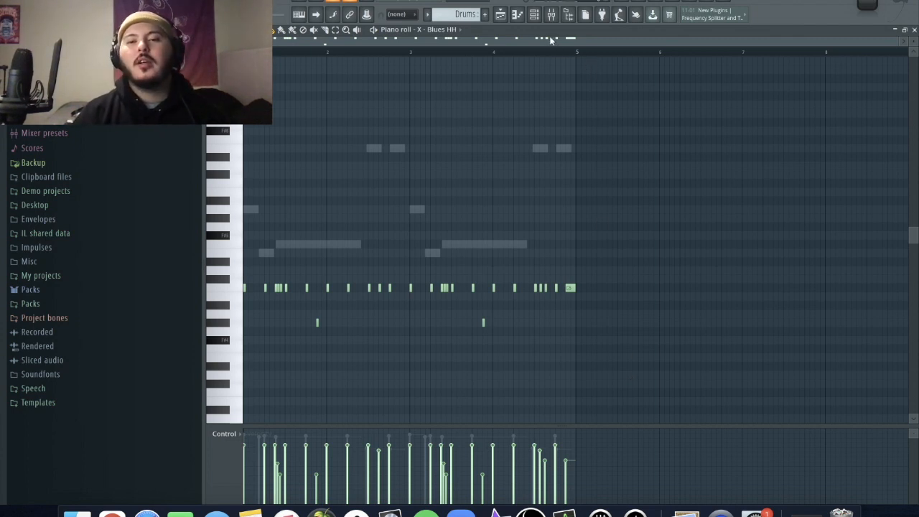
- Raise the time shift slightly in the X - Blues HH channel's miscellaneous settings and play the pattern with it
left_click(536, 14)
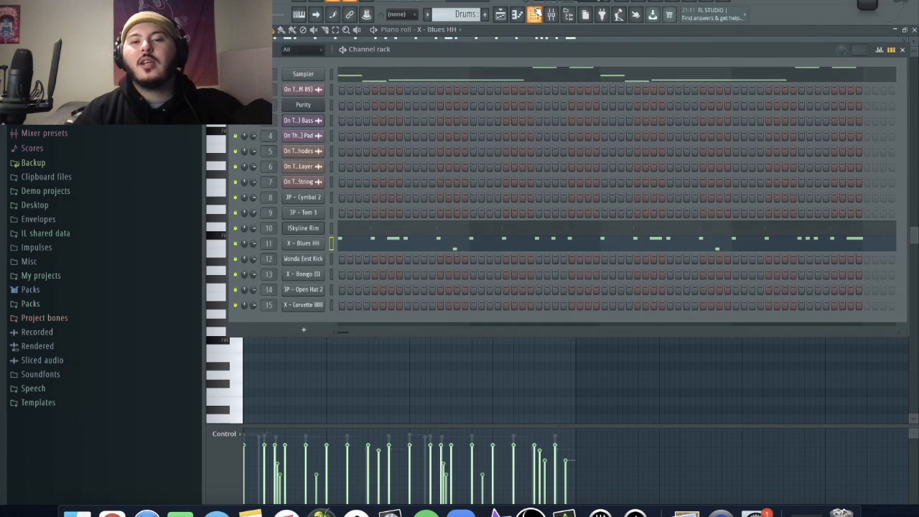
left_click(313, 245)
left_click(321, 126)
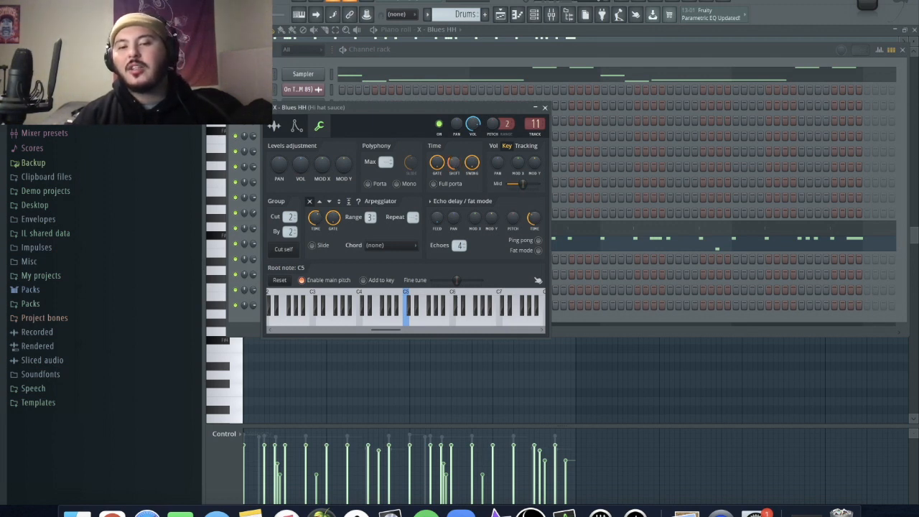
key("space")
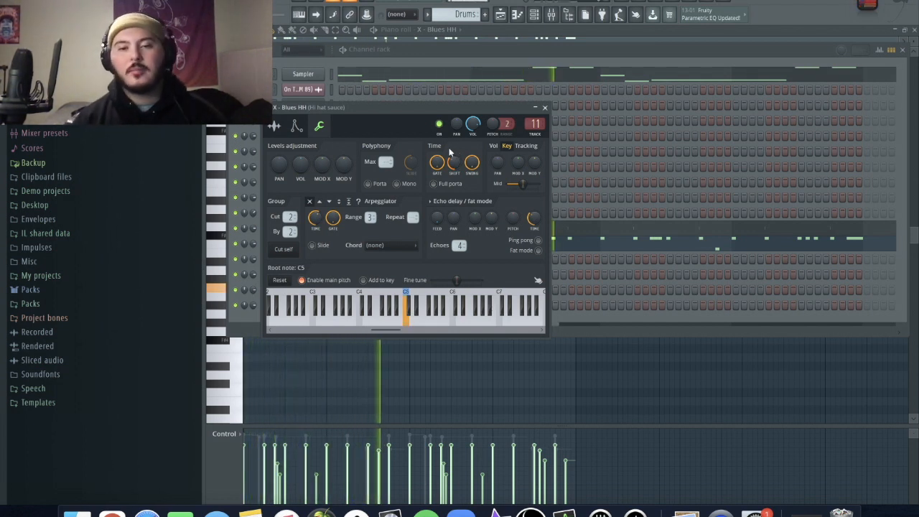
left_click(544, 107)
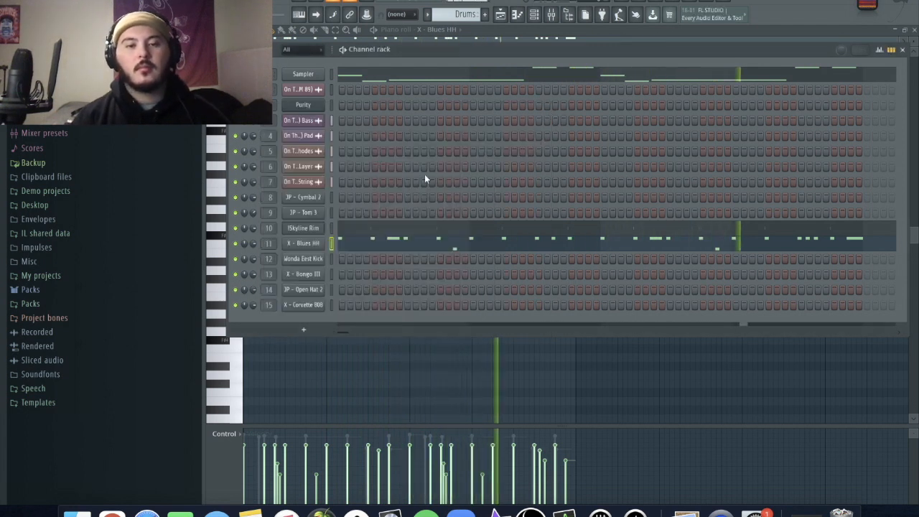
- Place two C5 notes in bar 1 of the X - Bongo III channel and repeat them at the same positions in bar 3
right_click(310, 280)
left_click(312, 285)
key("space")
scroll(251, 314, "up", 5)
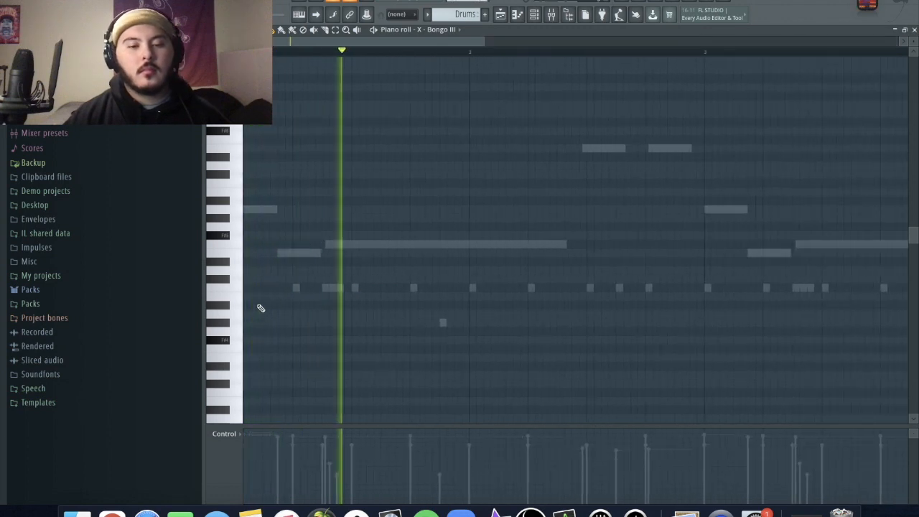
scroll(291, 295, "up", 3)
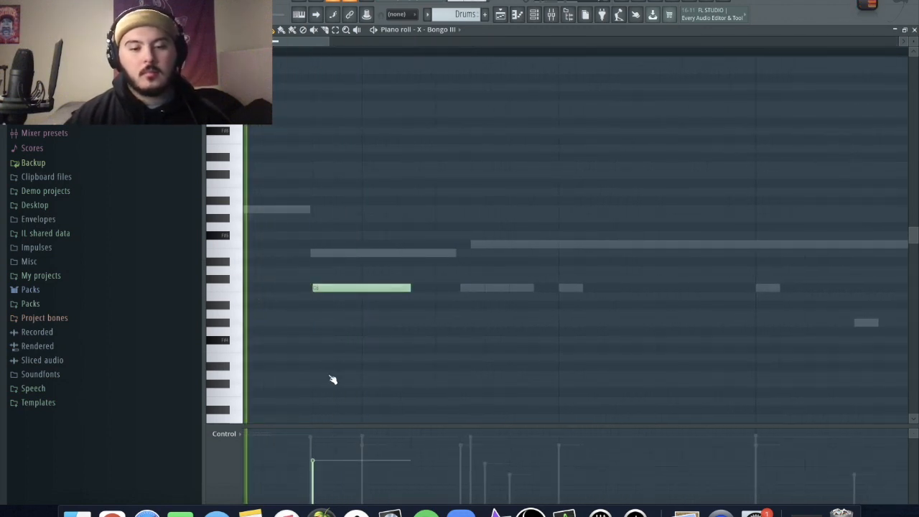
scroll(324, 334, "down", 8)
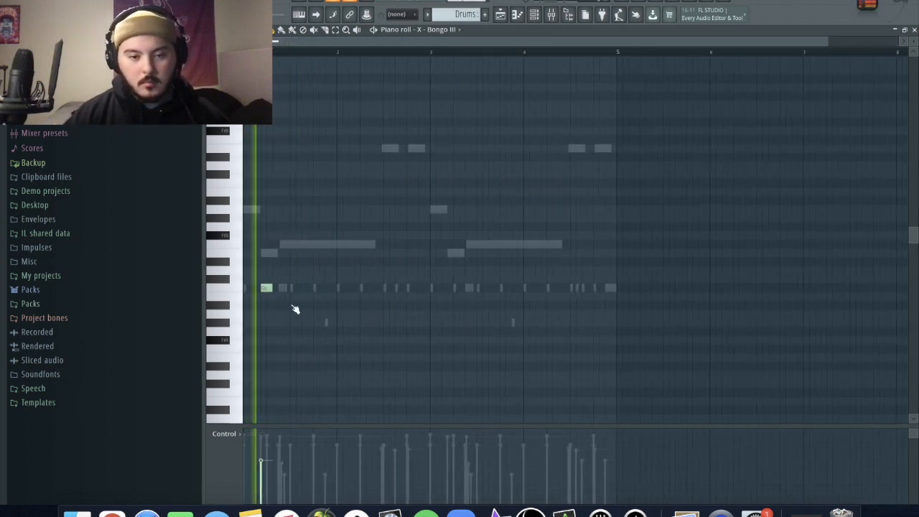
scroll(304, 298, "up", 4)
left_click(309, 290)
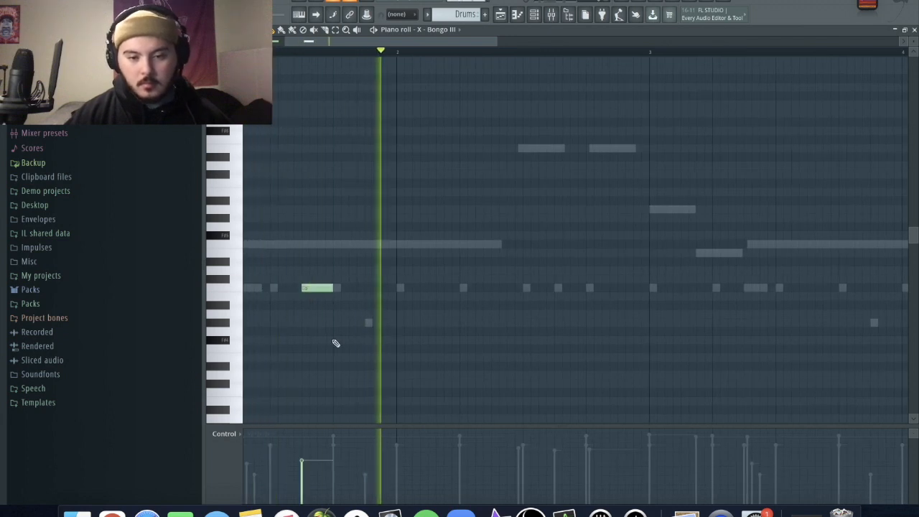
scroll(336, 343, "down", 4)
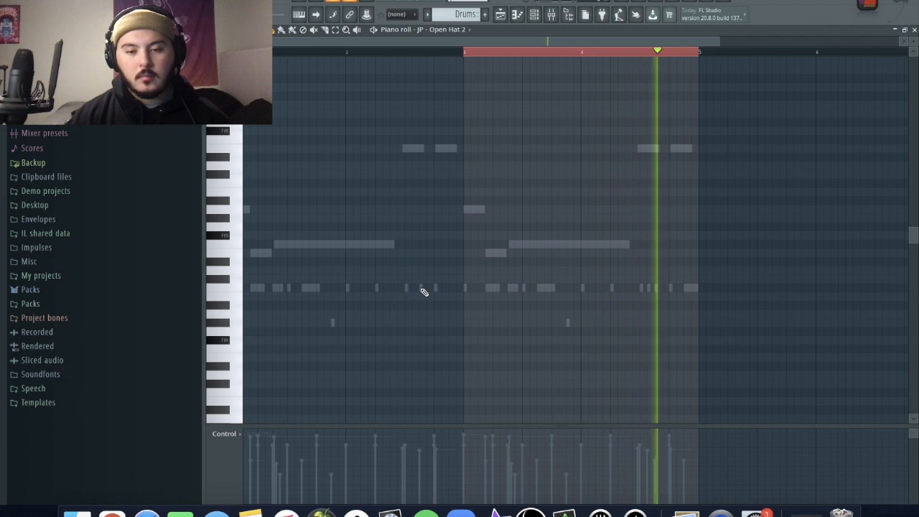
left_click(423, 287)
- Add C5 notes for JP - Open Hat 2 in the second half of bars 2 and 4, and raise both notes' velocity
scroll(422, 295, "up", 3)
scroll(445, 300, "down", 3)
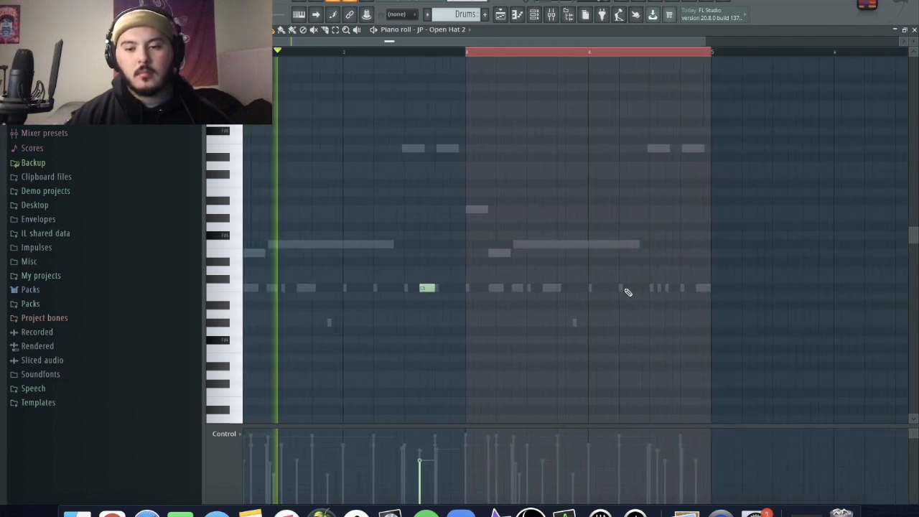
scroll(632, 295, "up", 3)
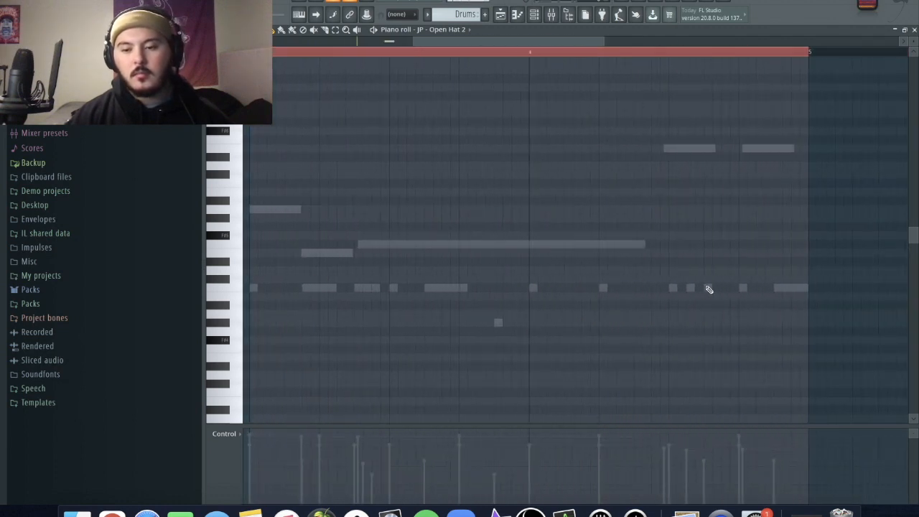
scroll(672, 348, "down", 3)
left_click_drag(619, 362, 371, 245)
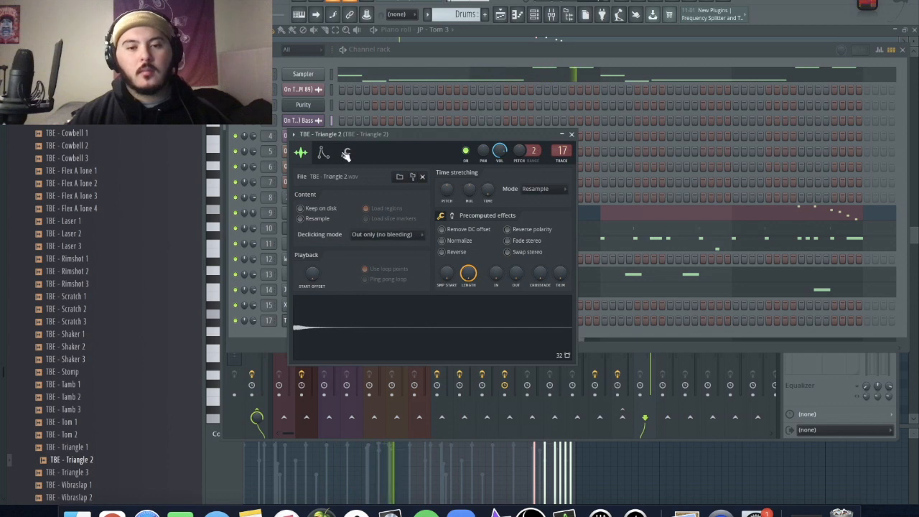
- Make the TBE - Triangle 2 channel cut itself with group 10 and open its piano roll
left_click(346, 154)
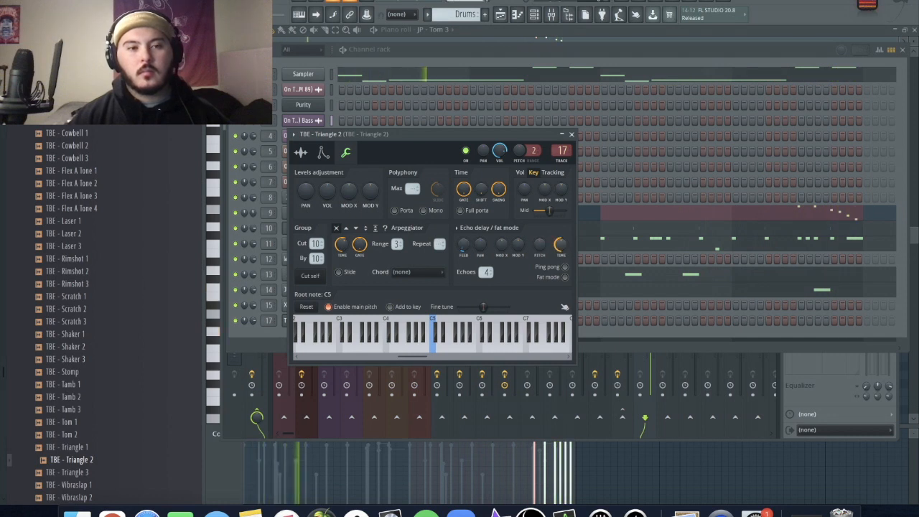
left_click(250, 339)
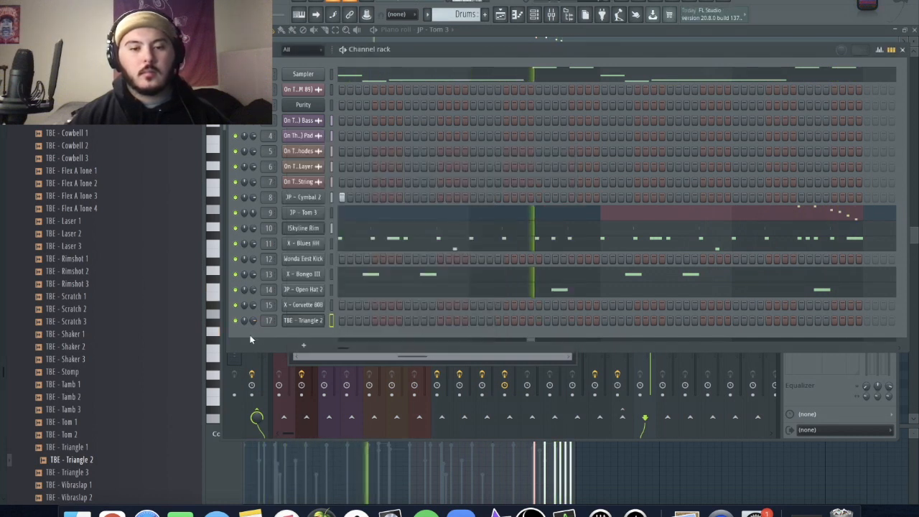
right_click(308, 326)
left_click(337, 324)
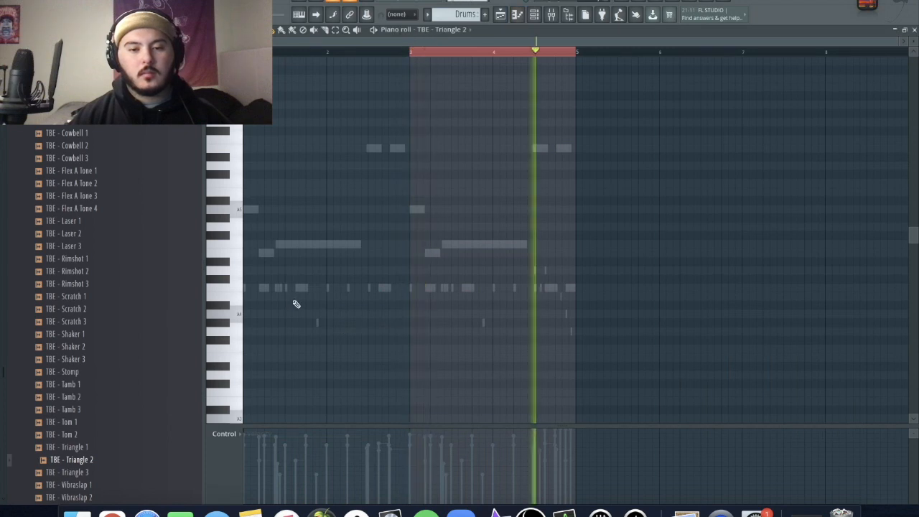
- Clear the time selection and place a short C5 triangle note on beat 4 of bar 1, repeating it in bar 3
scroll(289, 274, "up", 3)
key("space")
left_click_drag(269, 41, 255, 41)
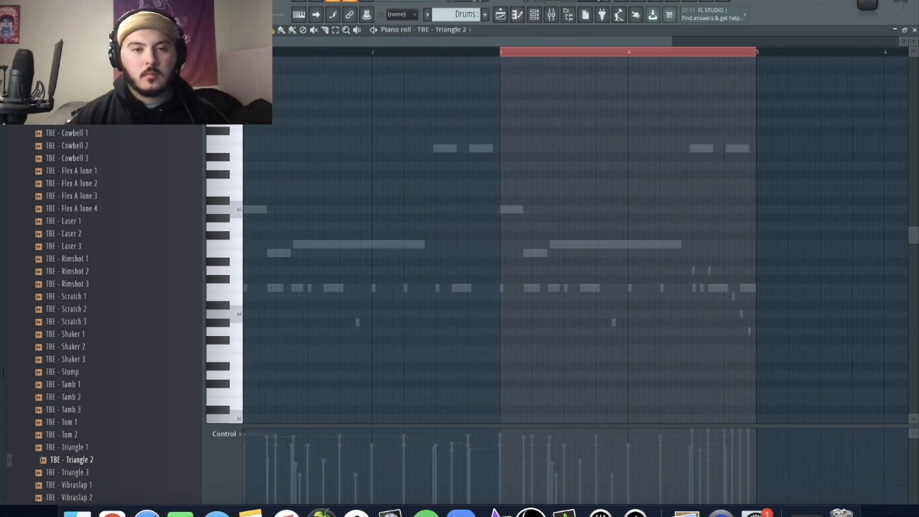
key("super+d")
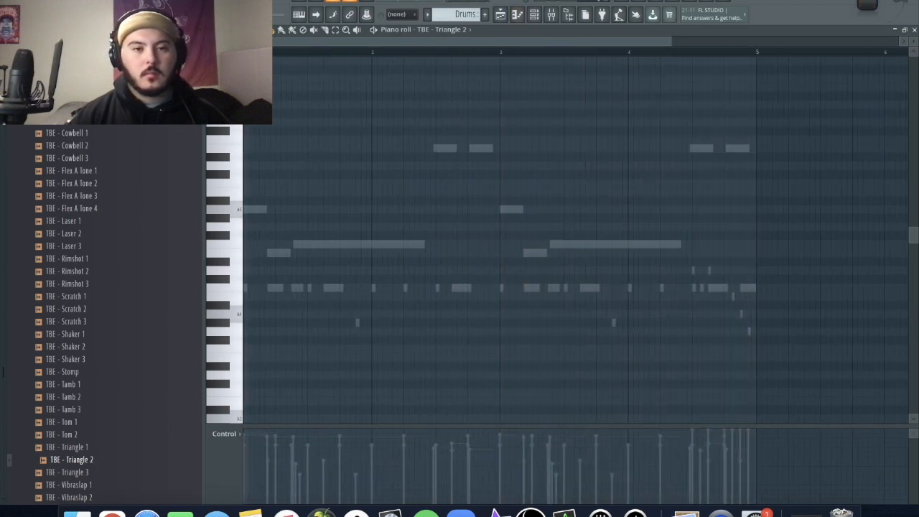
key("space")
scroll(316, 330, "up", 4)
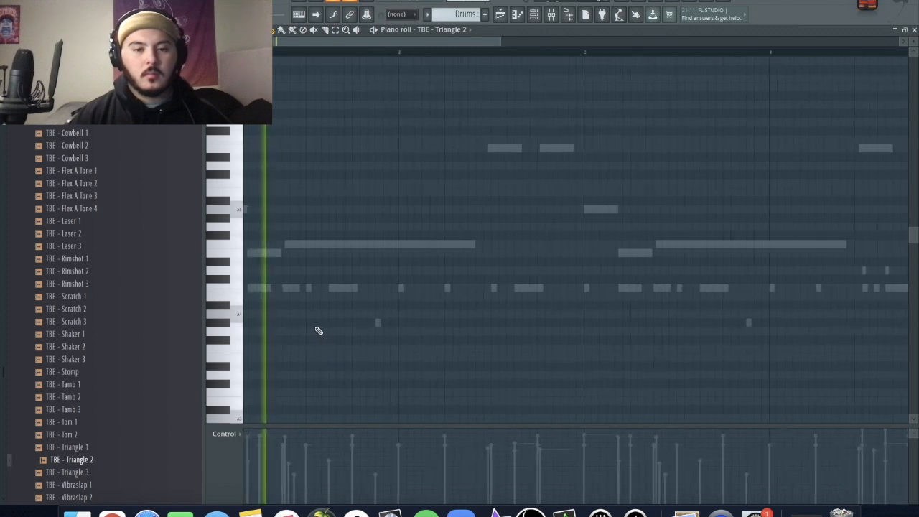
key("space")
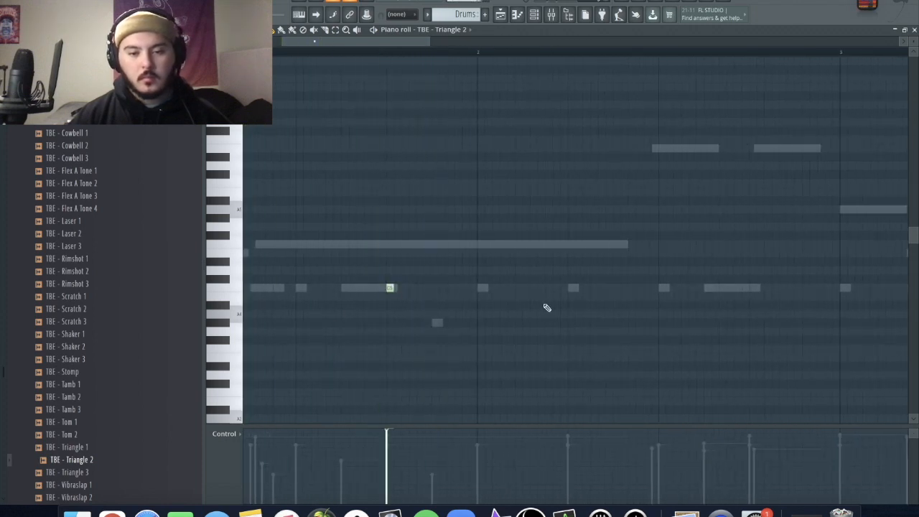
scroll(575, 308, "down", 4)
scroll(453, 307, "up", 1)
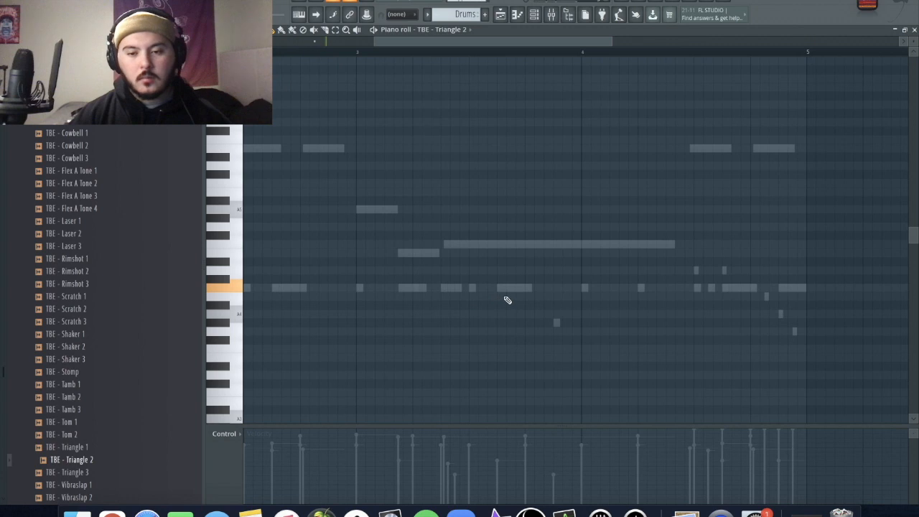
scroll(535, 309, "down", 4)
key("space")
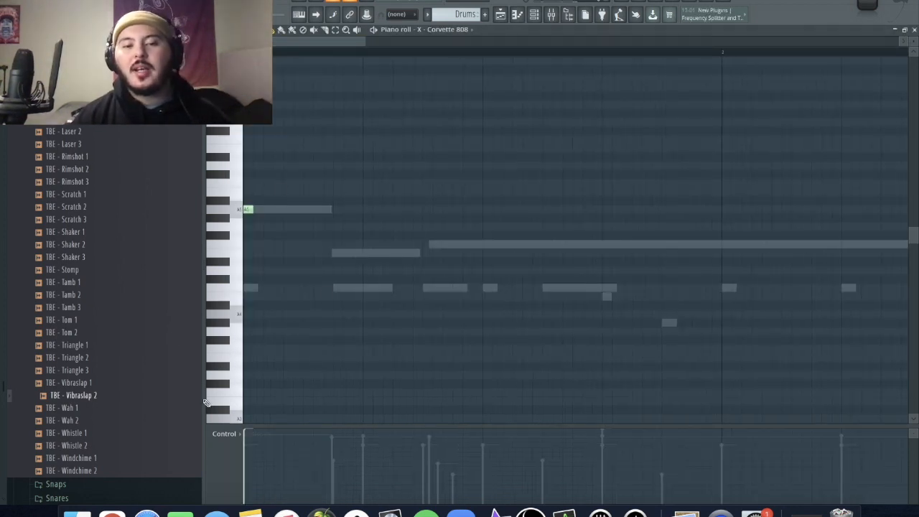
- Play the pattern and add a short F5 note to X - Corvette 808 where the long note begins in bar 1
scroll(322, 293, "down", 3)
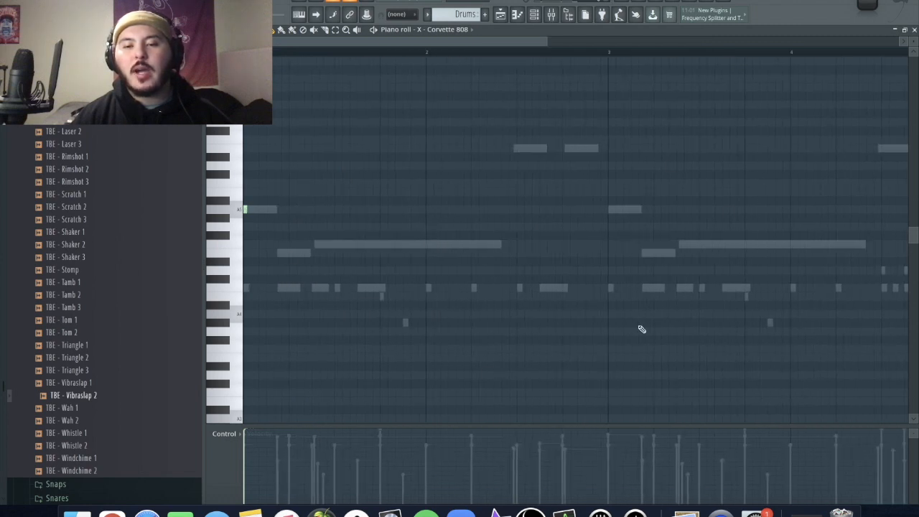
scroll(595, 310, "down", 2)
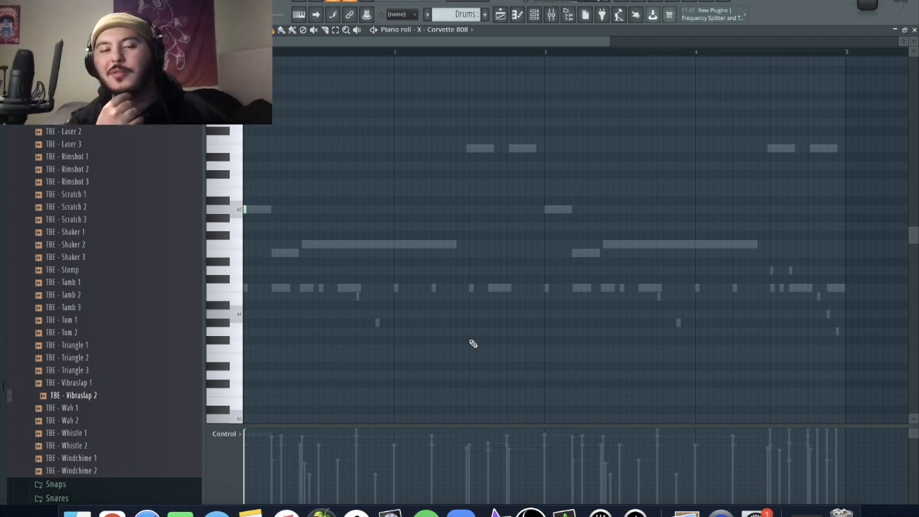
key("space")
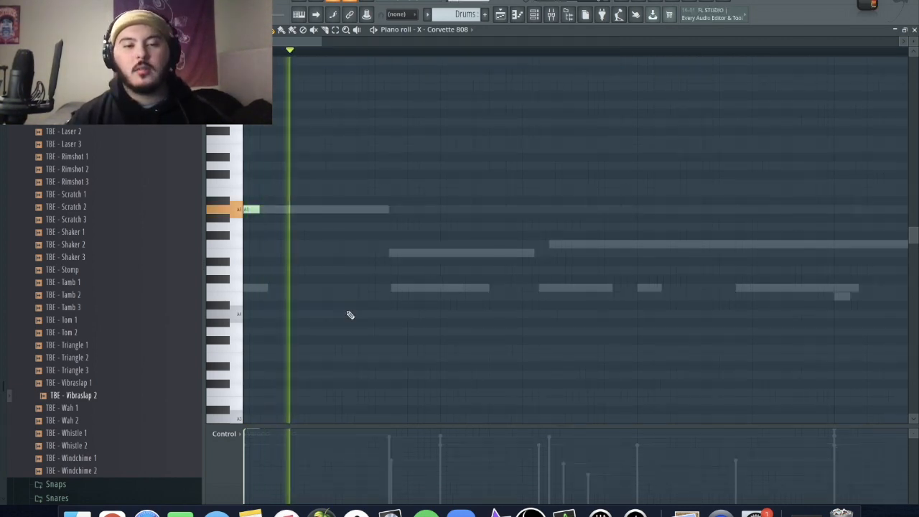
key("space")
key("space")
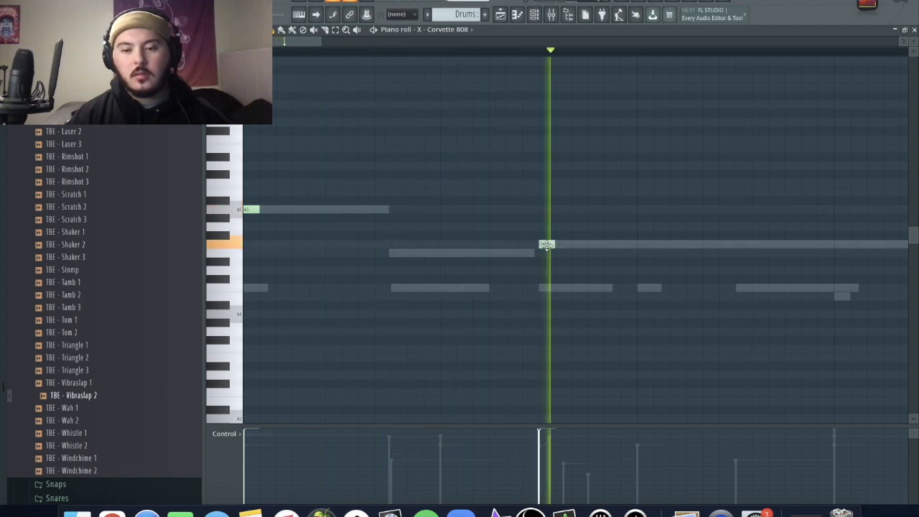
key("space")
key("space")
- Add two E6 808 notes in bar 2 and repeat the 808 line in bars 3 and 4 with its last two notes on E5
left_click(747, 148)
left_click(831, 148)
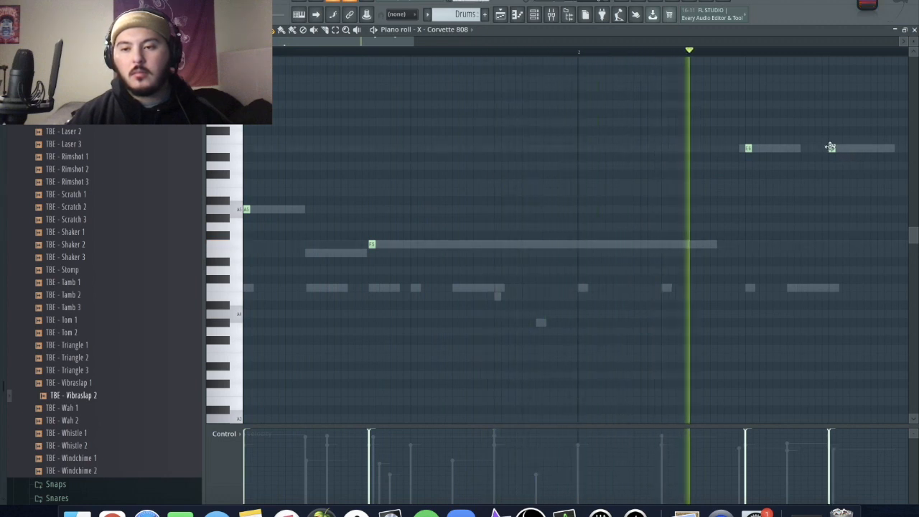
scroll(846, 255, "down", 2)
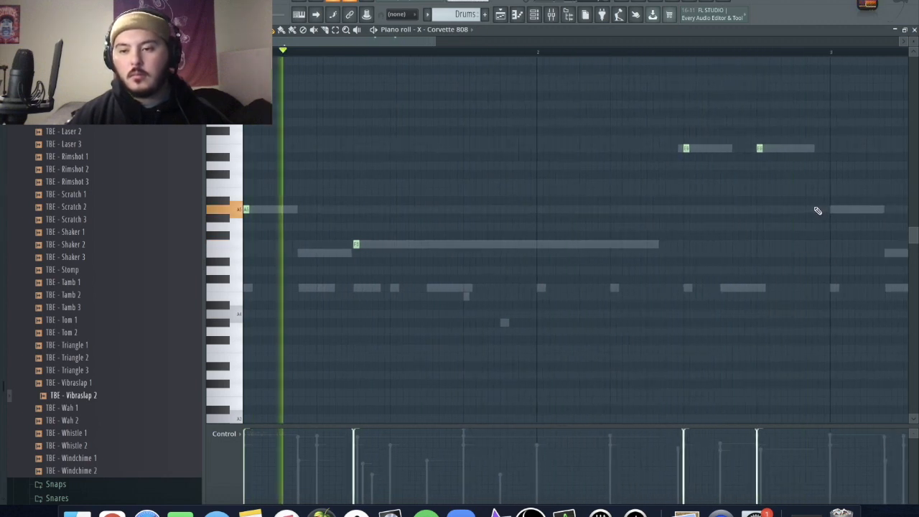
scroll(816, 209, "up", 2)
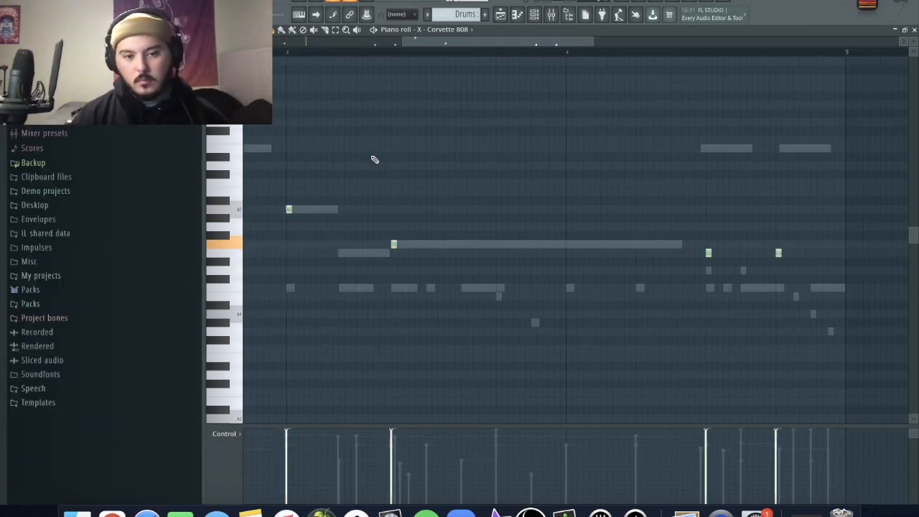
- Play back the 808 line and add a short E5 note in bar 3 between the A5 and F5 notes
scroll(369, 164, "down", 3)
key("space")
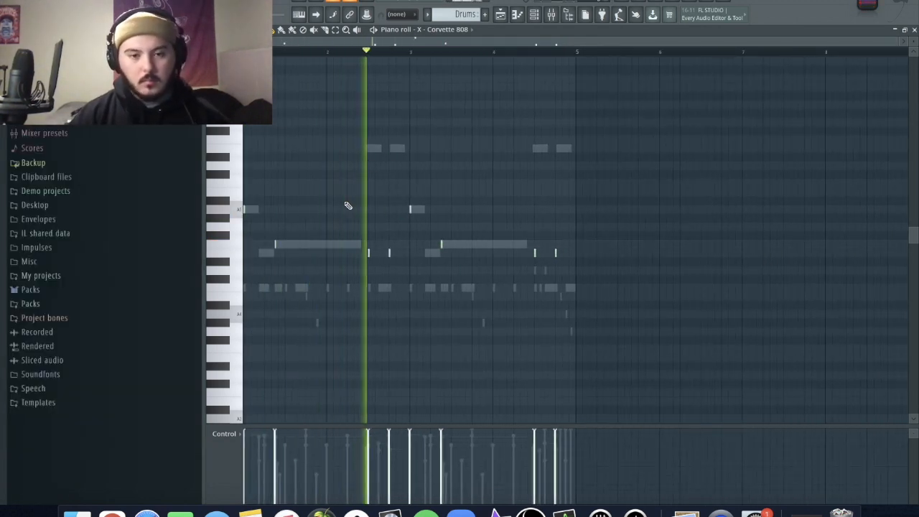
scroll(409, 287, "up", 3)
key("space")
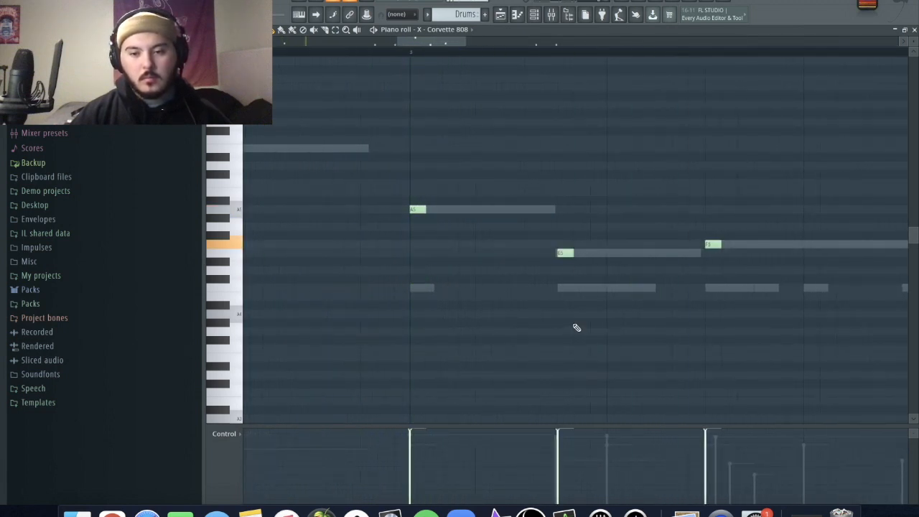
- Play the line again, change the piano roll snap, and add a longer E5 808 note at the end of bar 4
scroll(577, 328, "down", 3)
key("space")
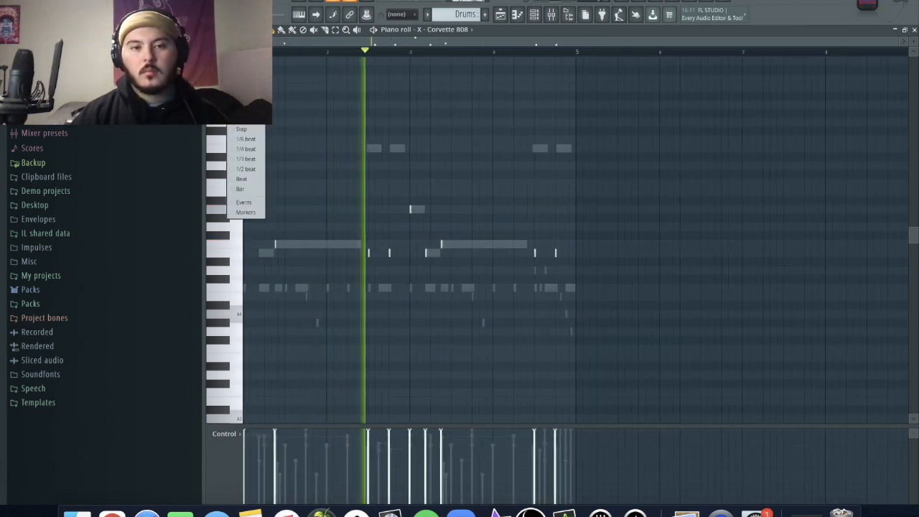
left_click(246, 89)
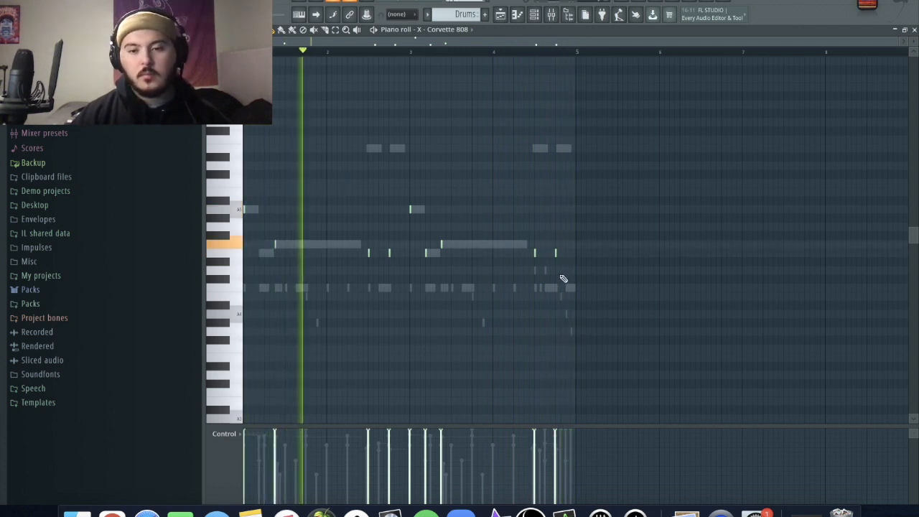
scroll(564, 279, "up", 5)
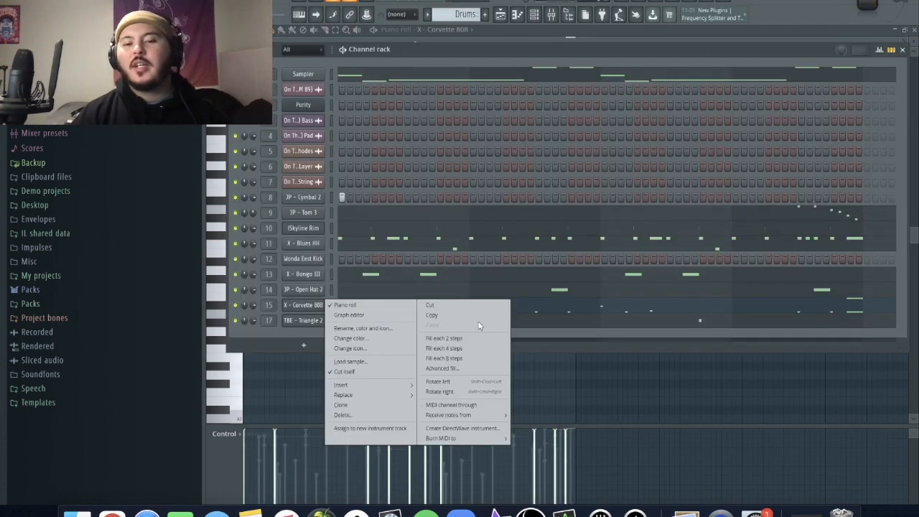
- Copy the X - Corvette 808 notes to the Wonda Eest Kick channel
left_click(473, 319)
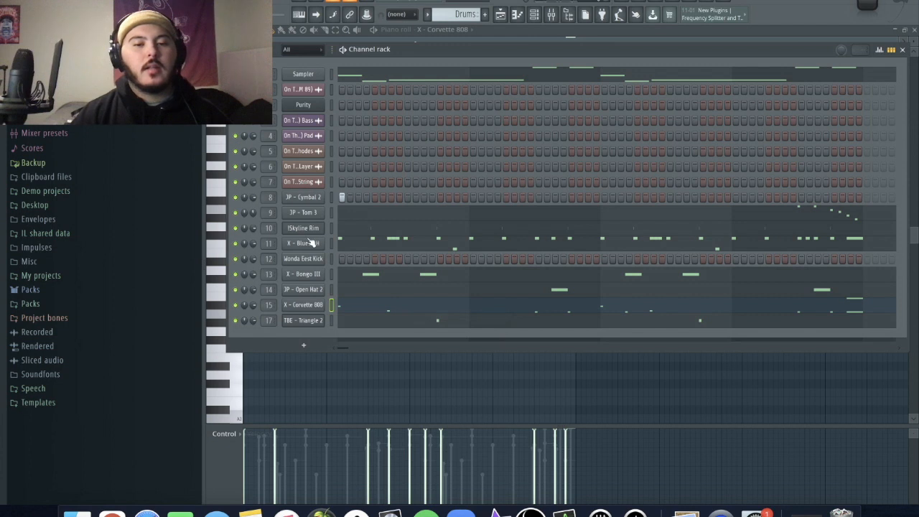
right_click(312, 259)
left_click(431, 280)
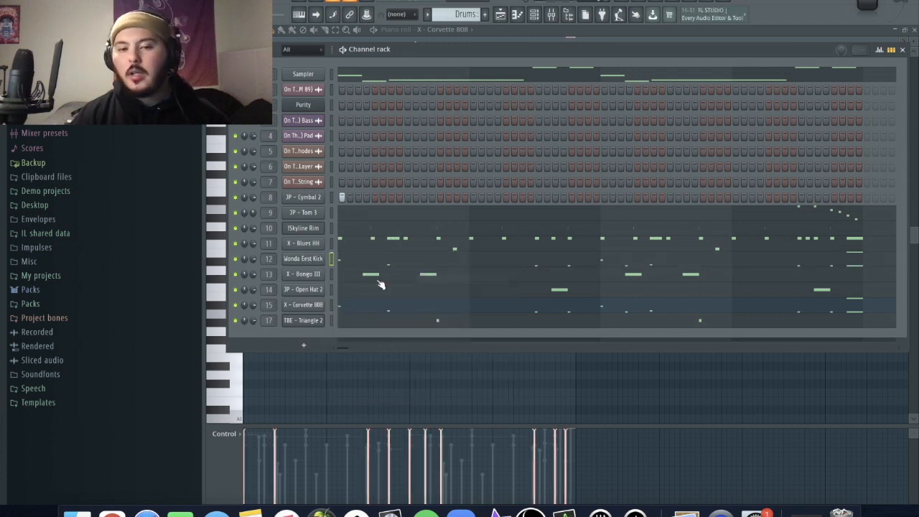
- Limit all Wonda Eest Kick notes to C5 and shorten the last note in bar 4 to match the others
left_click(352, 265)
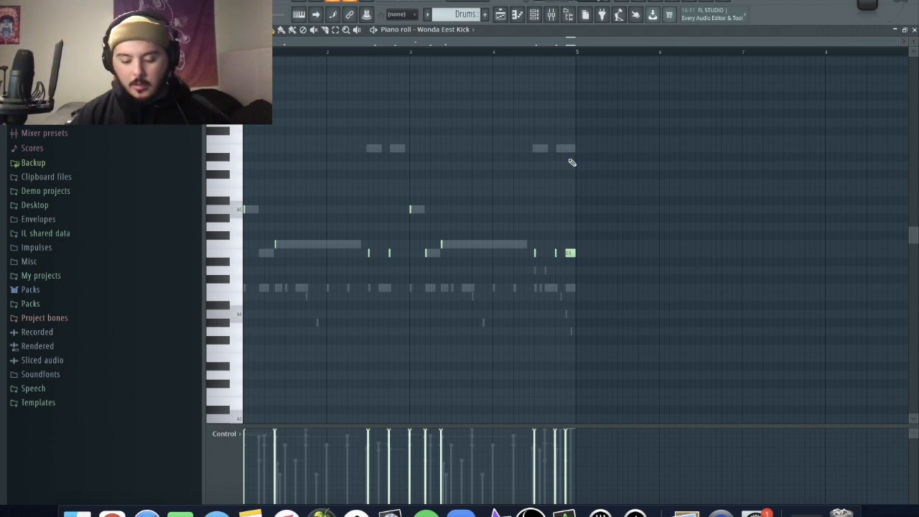
key("alt+k")
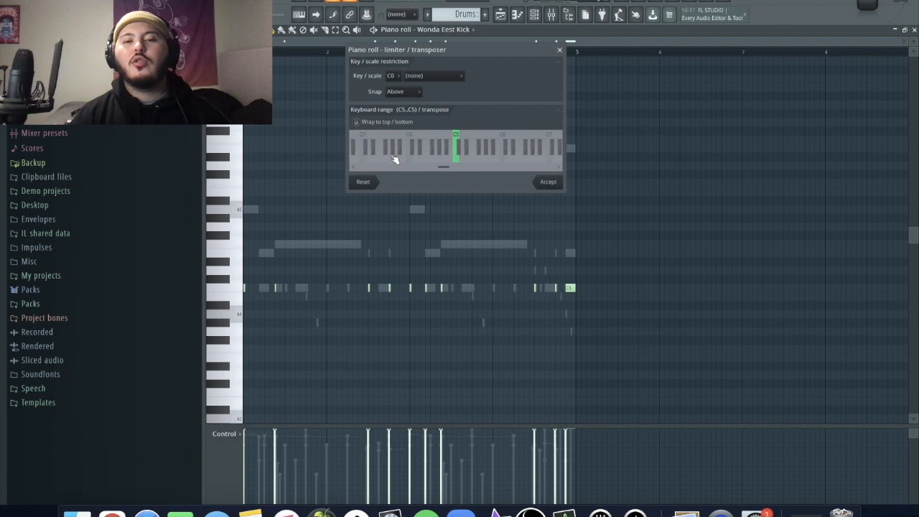
left_click(560, 186)
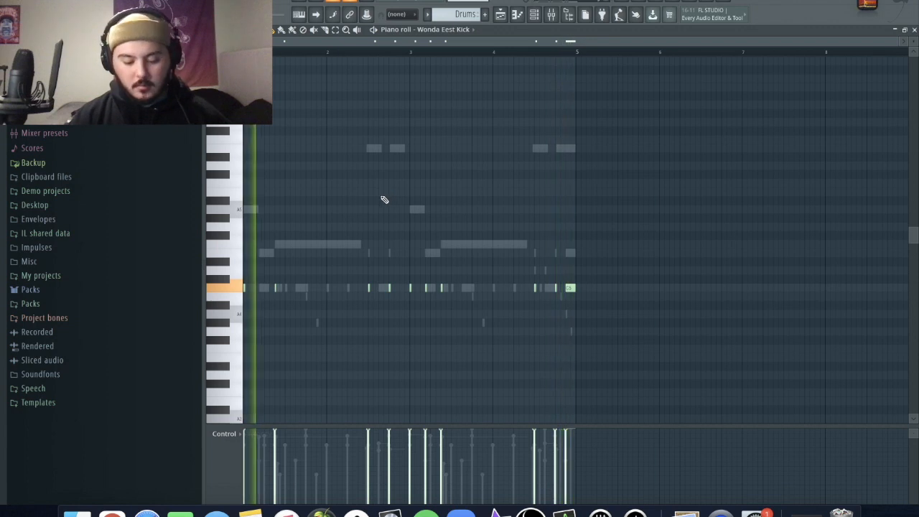
scroll(413, 340, "up", 3)
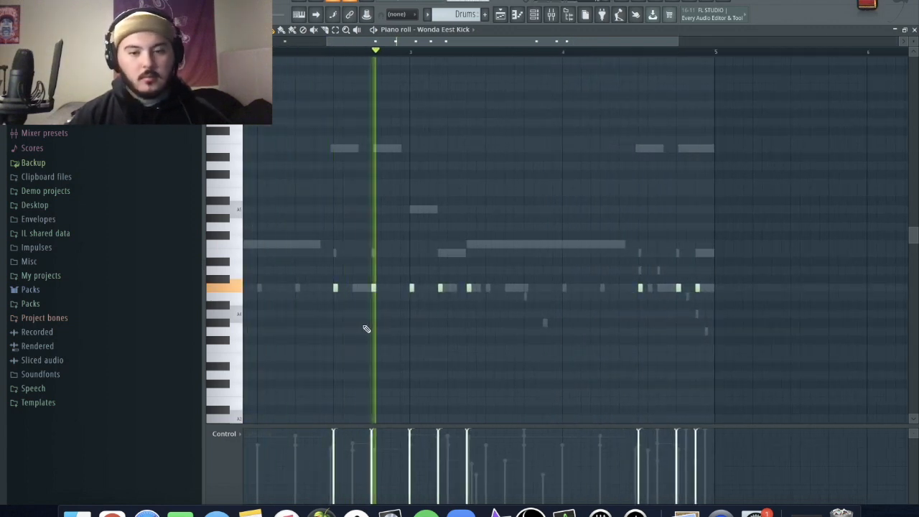
scroll(372, 330, "down", 3)
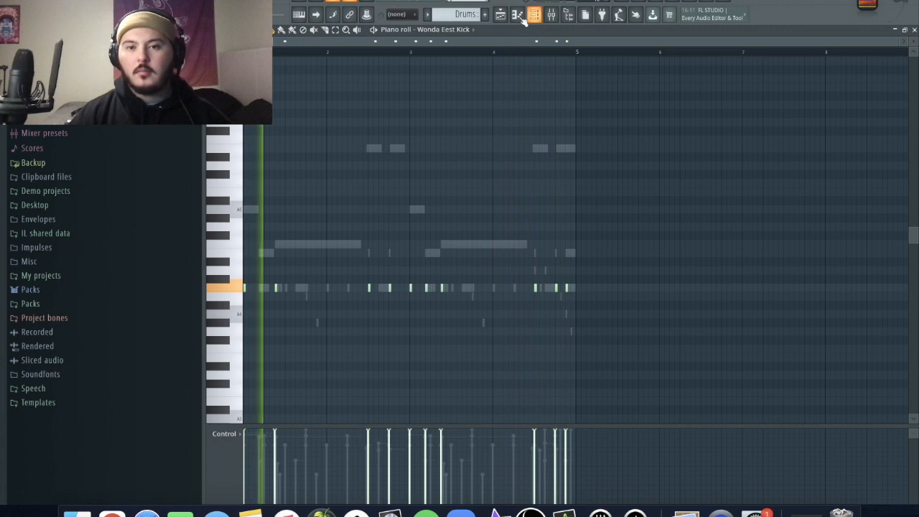
- Open the playlist and unmute the bass loop on Track 1
left_click(502, 17)
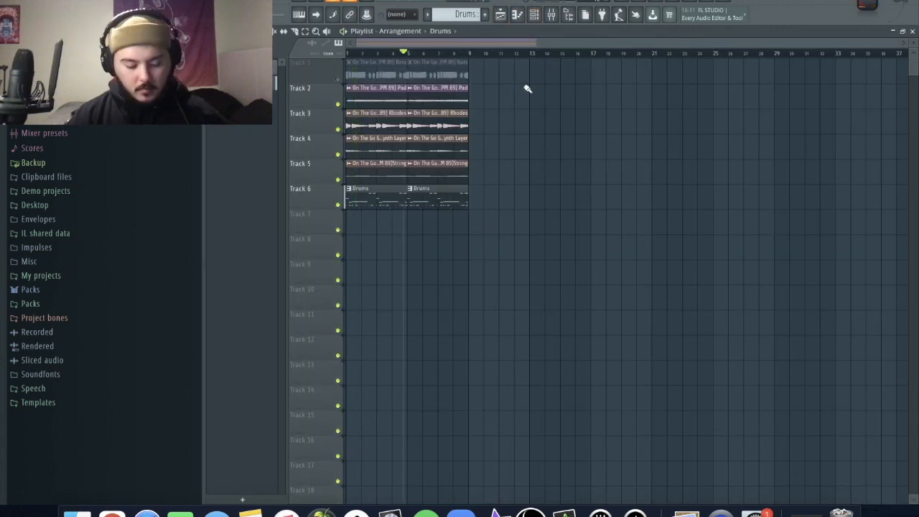
left_click(338, 79)
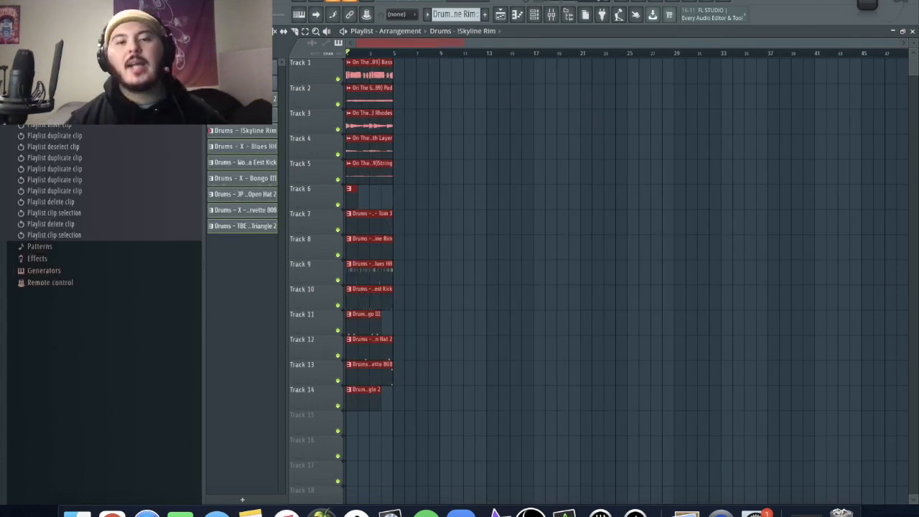
- Duplicate the selected four-bar block of loop and drum clips until it fills 32 bars, then deselect the clips
key("ctrl+b")
key("ctrl+b")
key("ctrl+b")
key("ctrl+b")
key("ctrl+b")
key("ctrl+b")
key("ctrl+b")
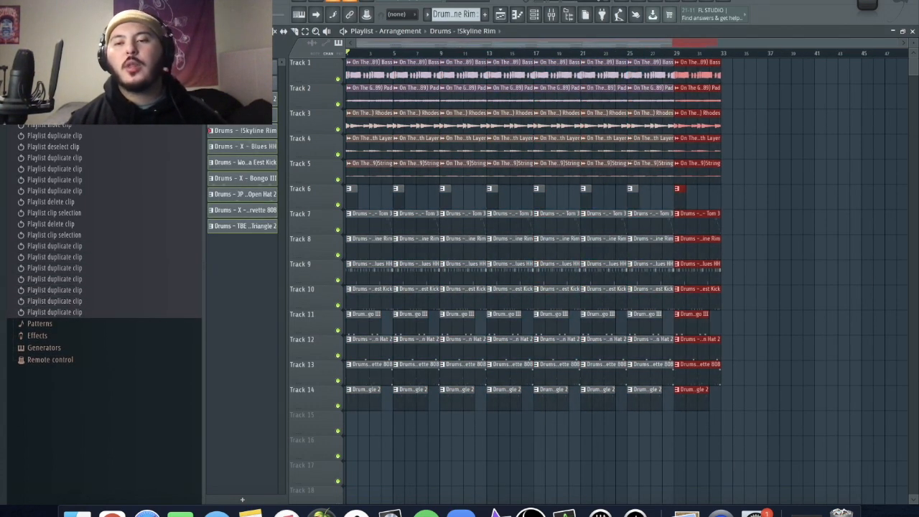
key("ctrl+d")
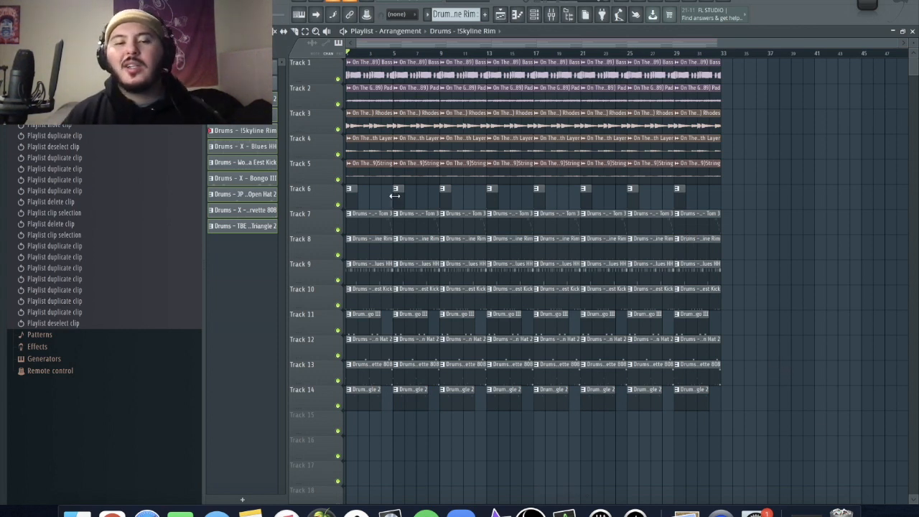
- Delete all drum clips from bars 1–4 and every drum clip except the cymbal from bars 5–8
left_click_drag(375, 205, 296, 447)
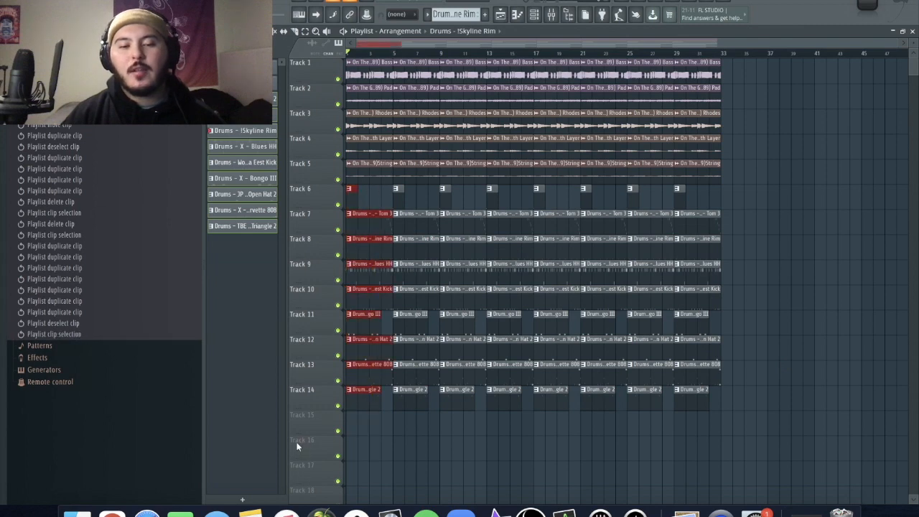
key("Delete")
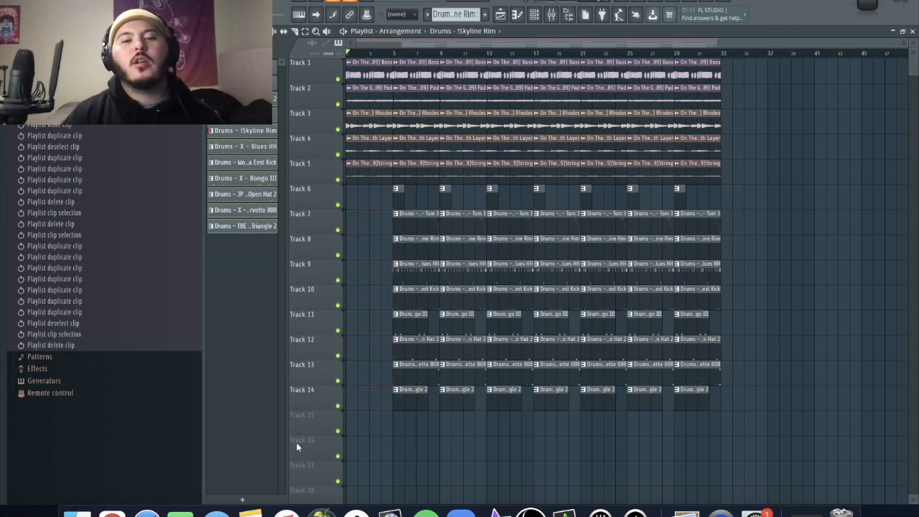
scroll(428, 400, "up", 3)
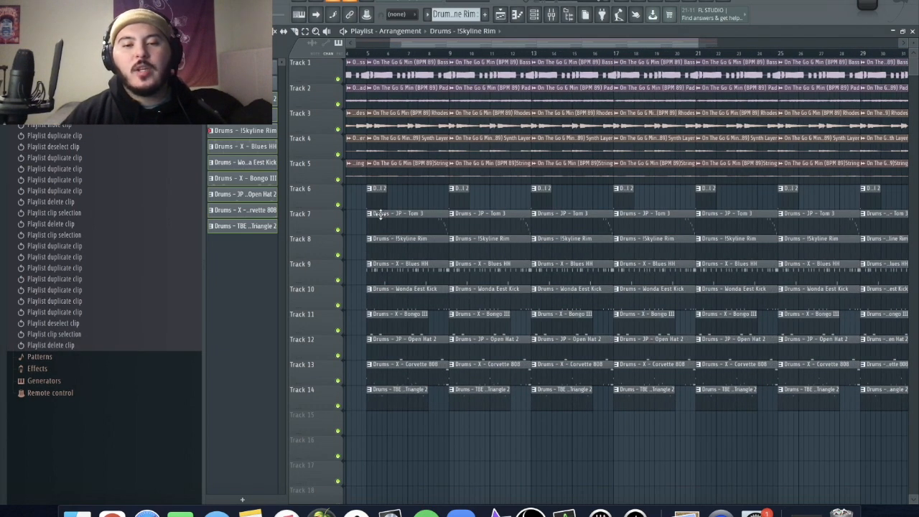
right_click(399, 227)
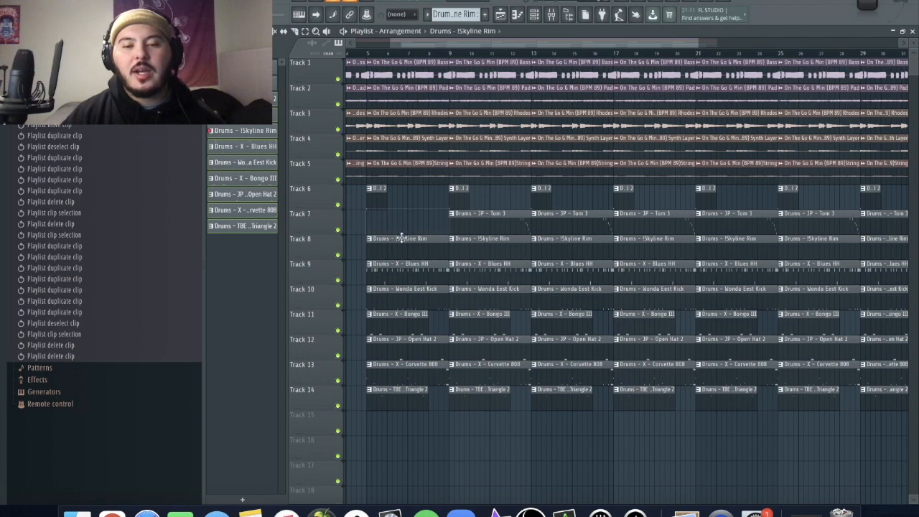
right_click(401, 241)
scroll(388, 439, "down", 3)
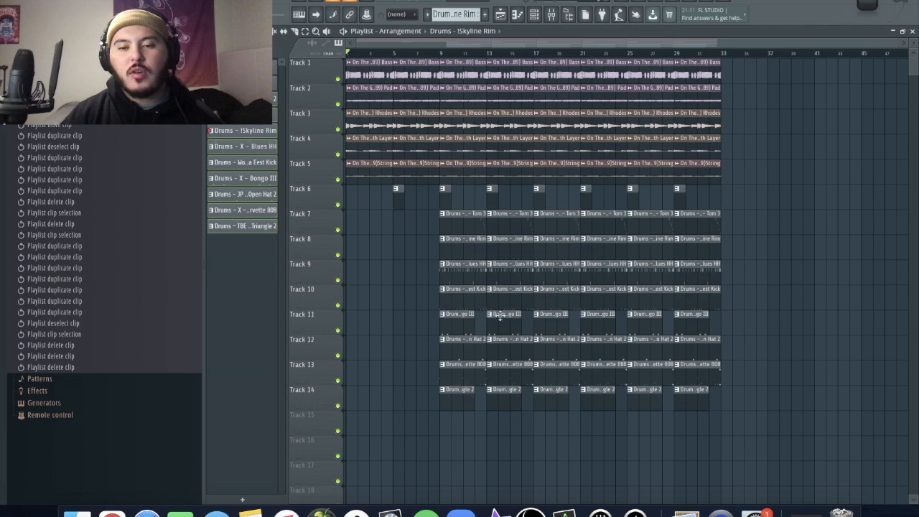
- In bars 17–20, delete the cymbal, kick and 808 clips and trim the other drum clips to start midway through bar 19
scroll(536, 335, "up", 3)
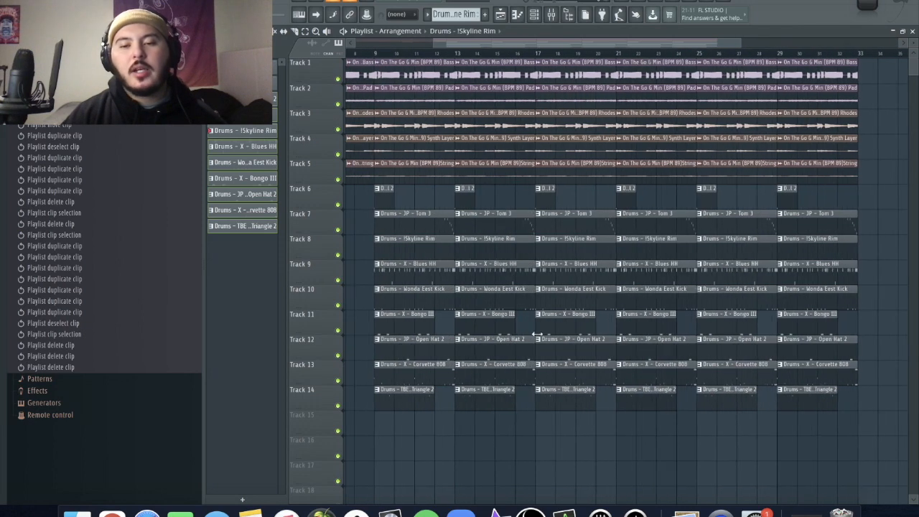
right_click(543, 190)
left_click_drag(546, 213, 591, 409)
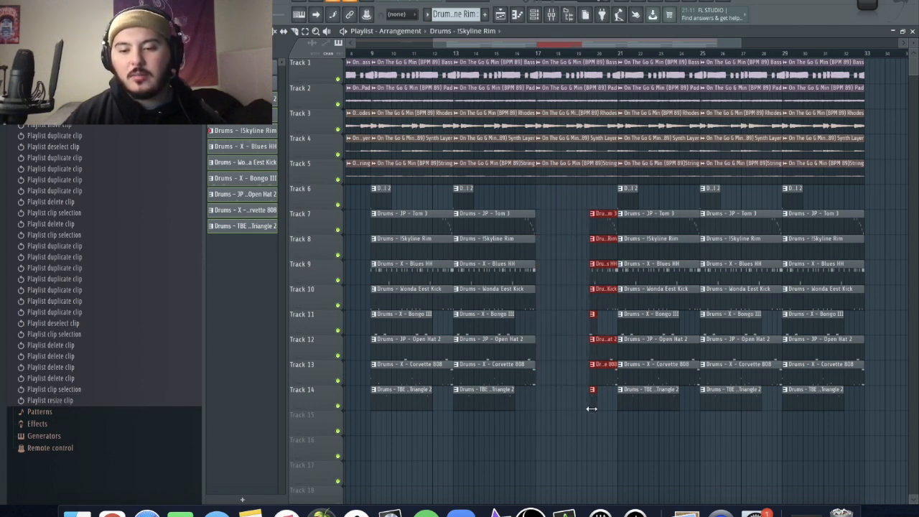
scroll(597, 417, "up", 5)
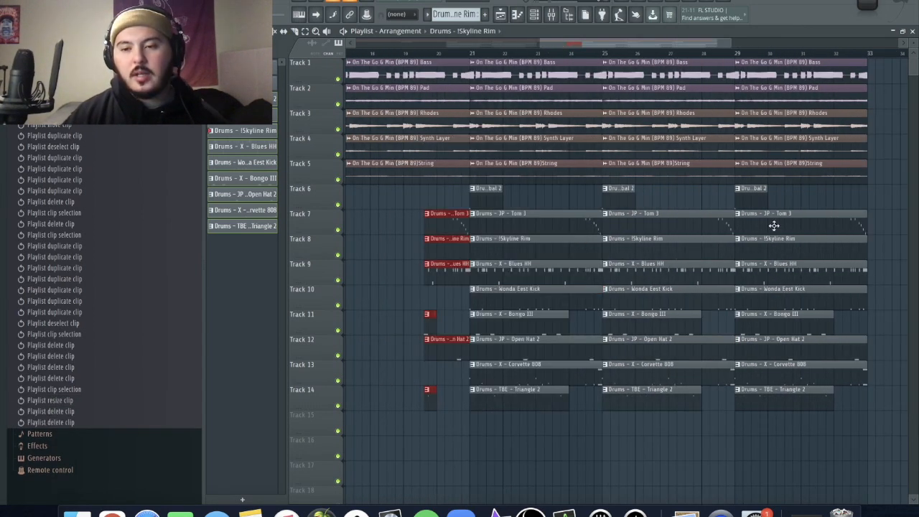
- Shorten the last X - Blues HH clip to end at bar 31 and slice off the other drum clips at bar 32
left_click_drag(866, 270, 807, 282)
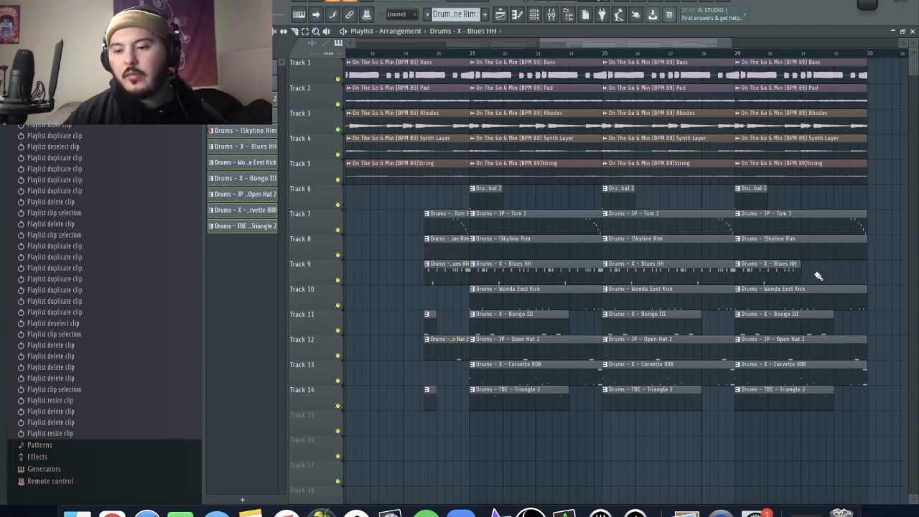
key("c")
left_click_drag(834, 223, 839, 408)
scroll(855, 373, "up", 10)
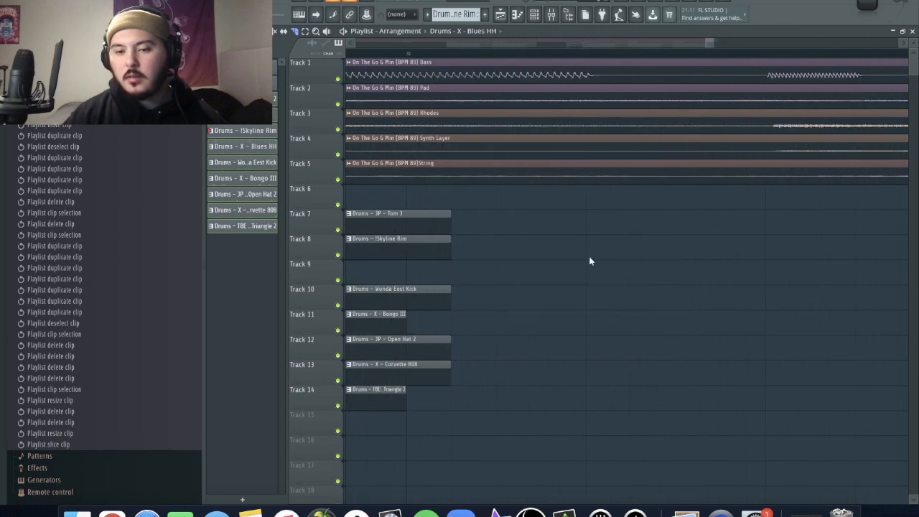
left_click_drag(407, 218, 400, 460)
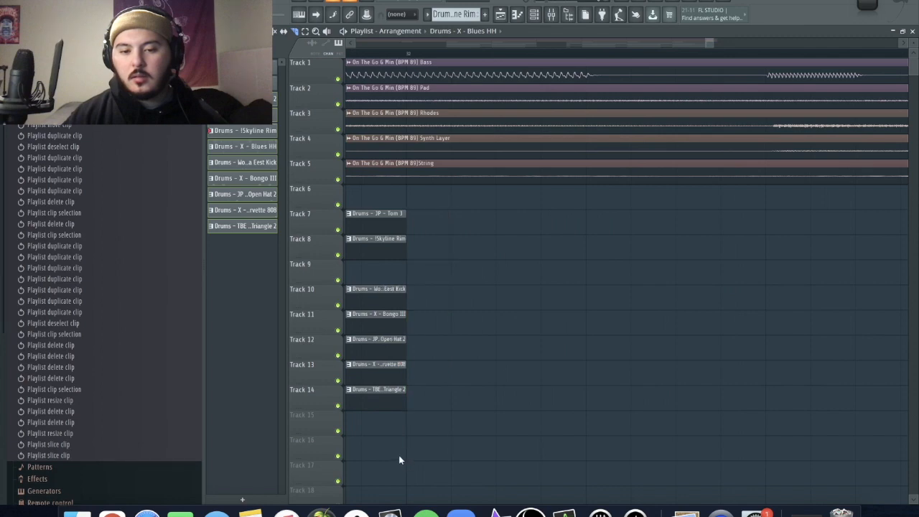
- Delete the bongo, open hat and triangle clips that start at bar 29
scroll(573, 436, "down", 10)
scroll(655, 403, "up", 6)
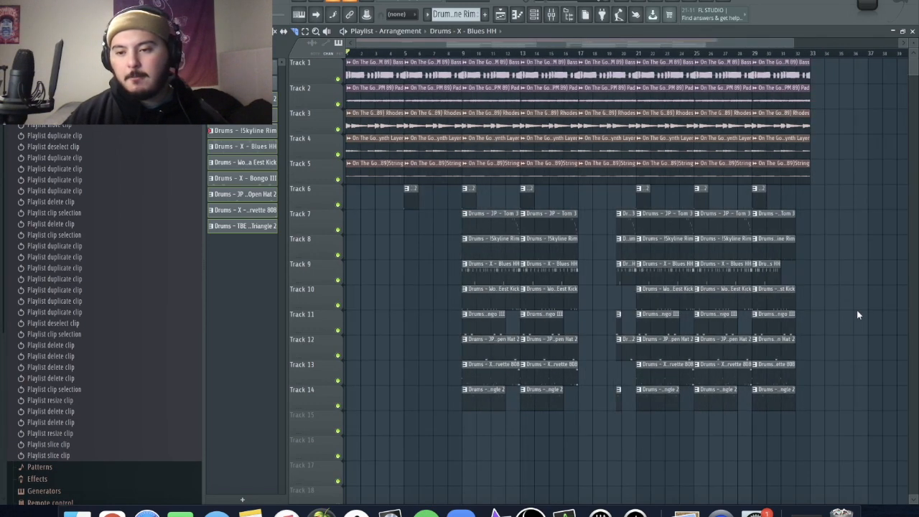
scroll(788, 403, "up", 1)
left_click_drag(787, 403, 766, 371)
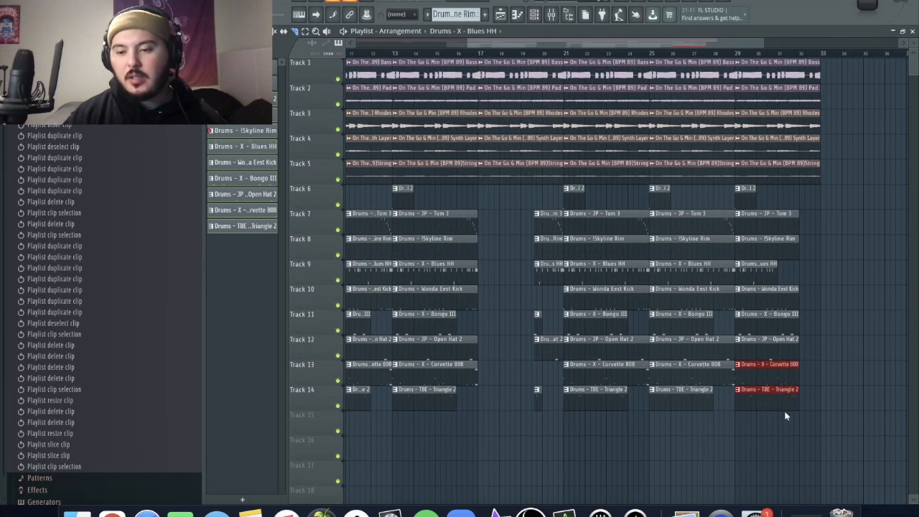
left_click(776, 349)
left_click(786, 399, "ctrl")
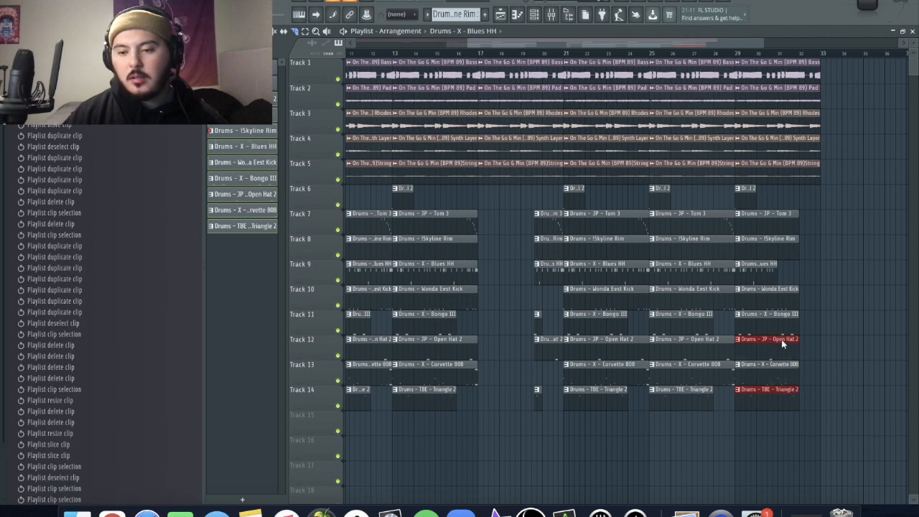
left_click(780, 323, "ctrl+shift")
key("Delete")
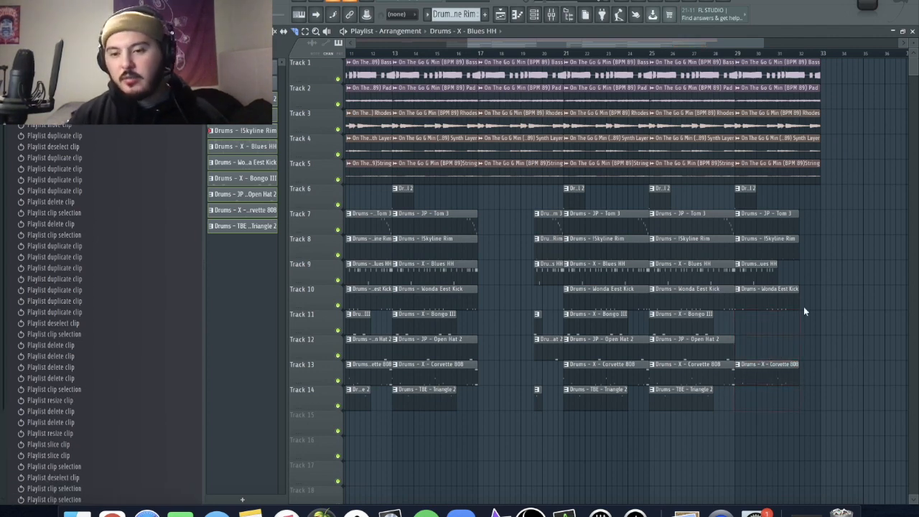
- Delete the Pad, Synth Layer and String clips from bars 1–4 and the Pad and Synth Layer clips from bars 5–8
scroll(761, 180, "down", 3)
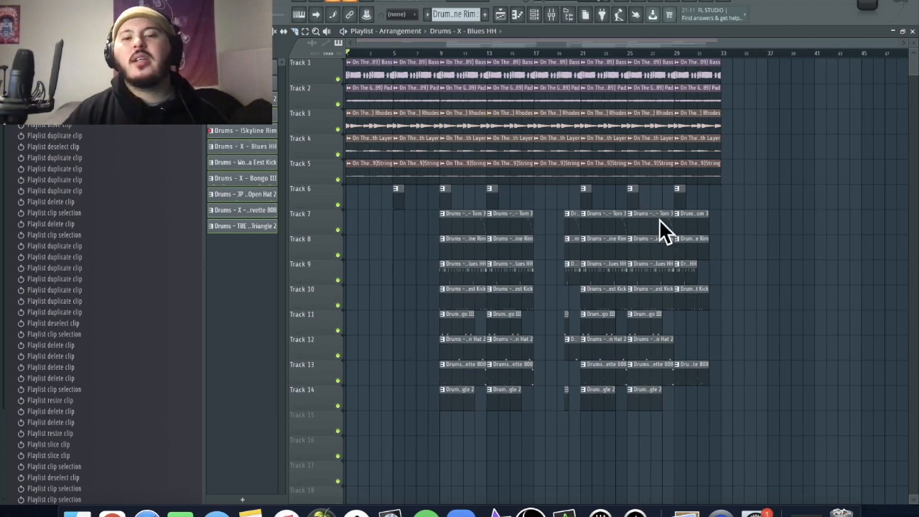
right_click(371, 95)
right_click(367, 148)
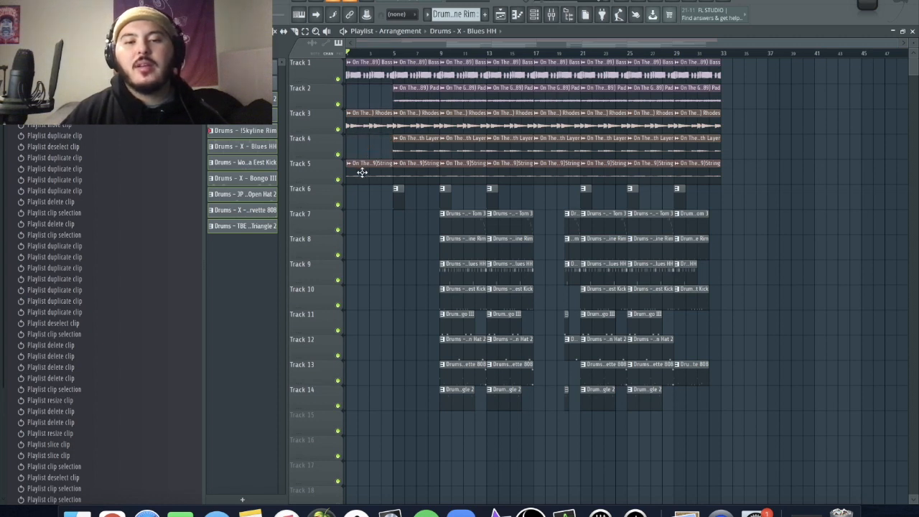
right_click(362, 172)
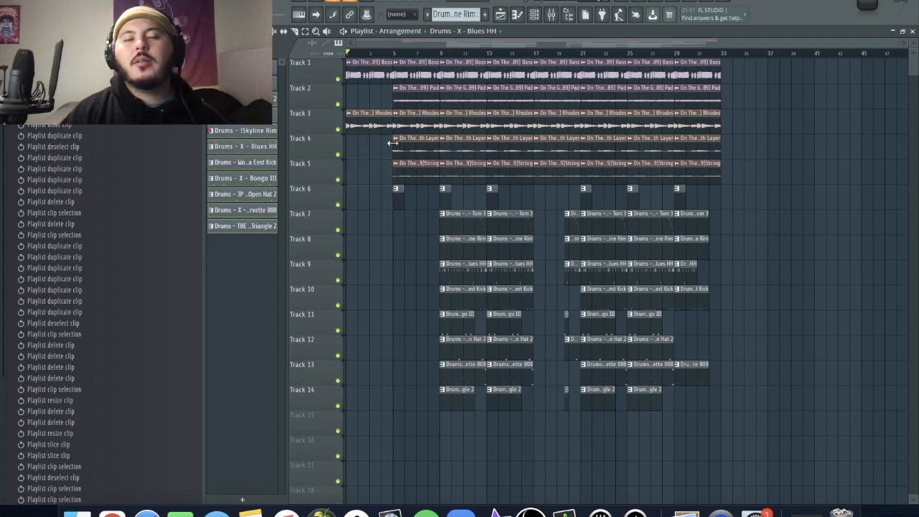
right_click(415, 87)
right_click(411, 144)
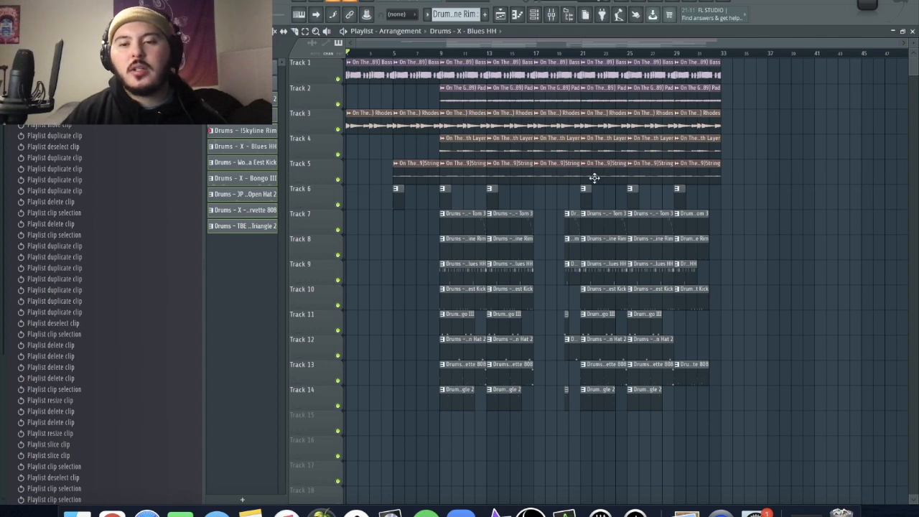
- Delete the String clip from bars 17–20 and all the Bass clips from bar 9 to the end of the arrangement
scroll(594, 178, "up", 2)
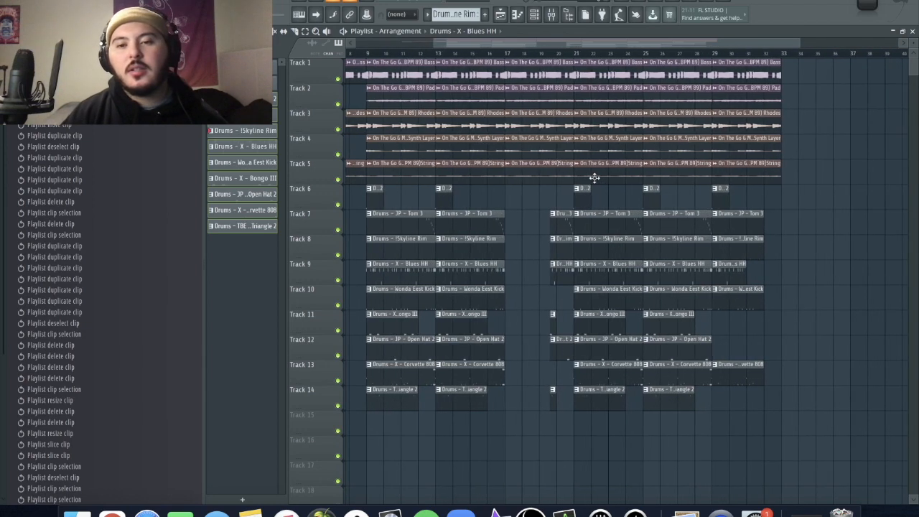
right_click(546, 177)
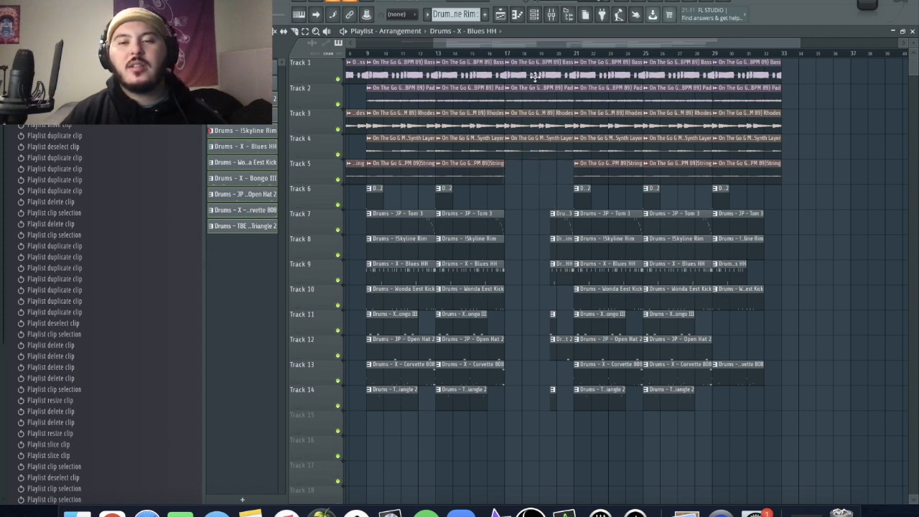
right_click(538, 76)
right_click(469, 72)
right_click(418, 72)
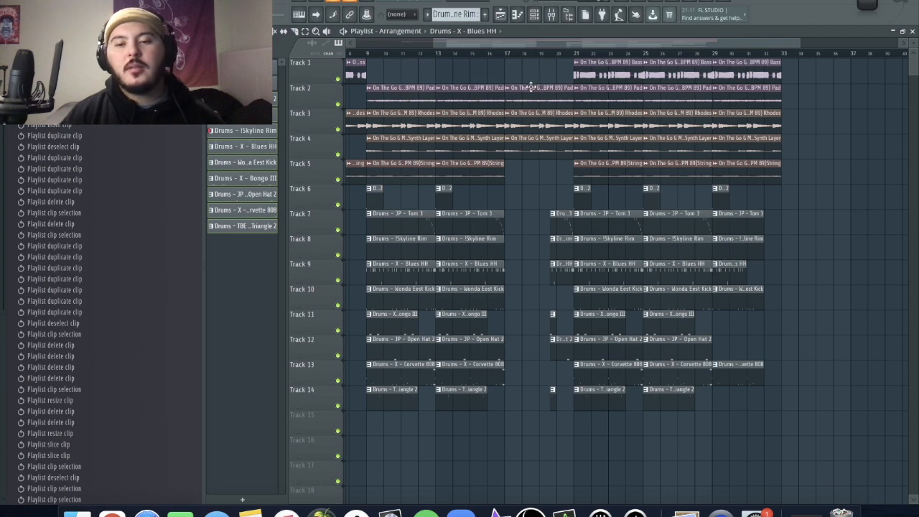
right_click(638, 72)
right_click(679, 71)
right_click(750, 71)
scroll(819, 244, "down", 2)
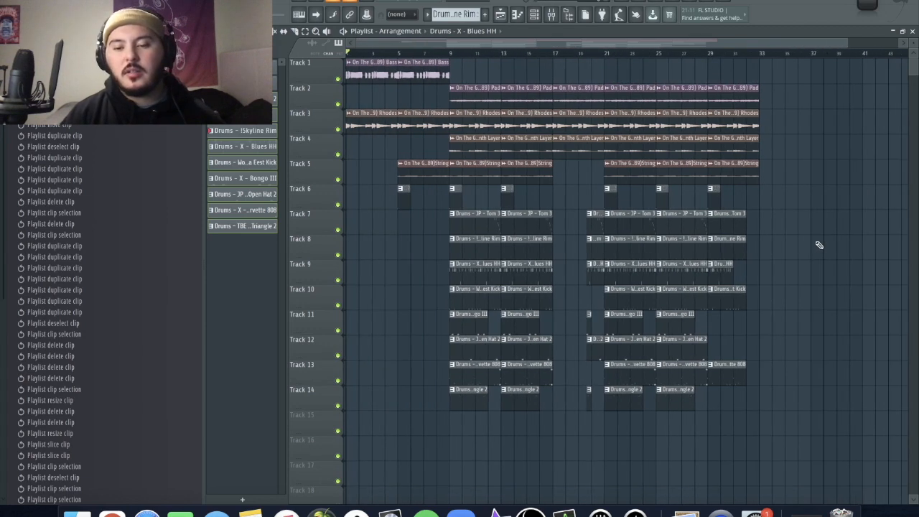
scroll(815, 249, "down", 1)
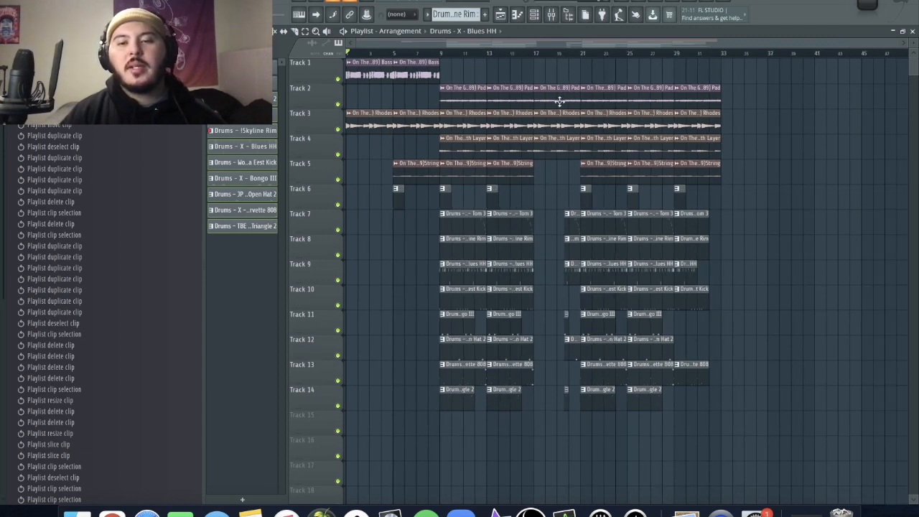
- Delete the Synth Layer clips at bars 17–20 and 29–32 and the String clip at bars 29–32, keeping Synth Layer clips at bars 21–28
right_click(558, 156)
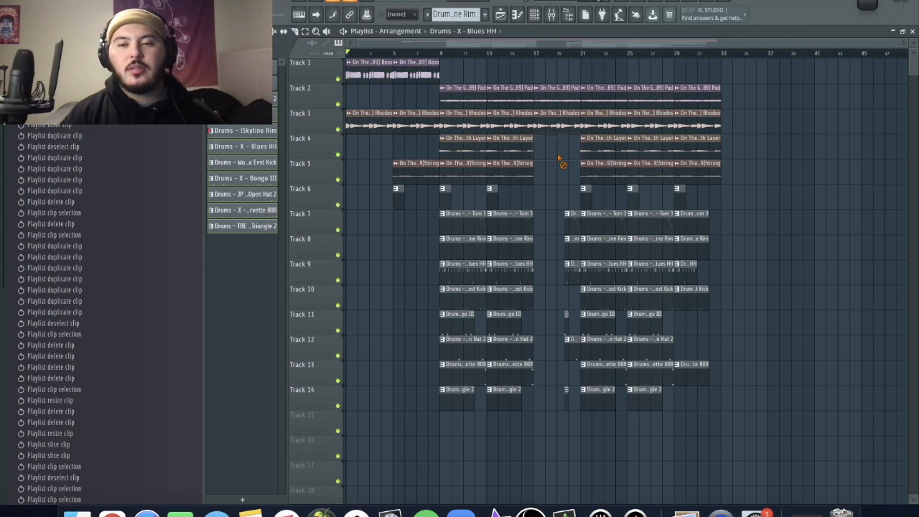
right_click(591, 155)
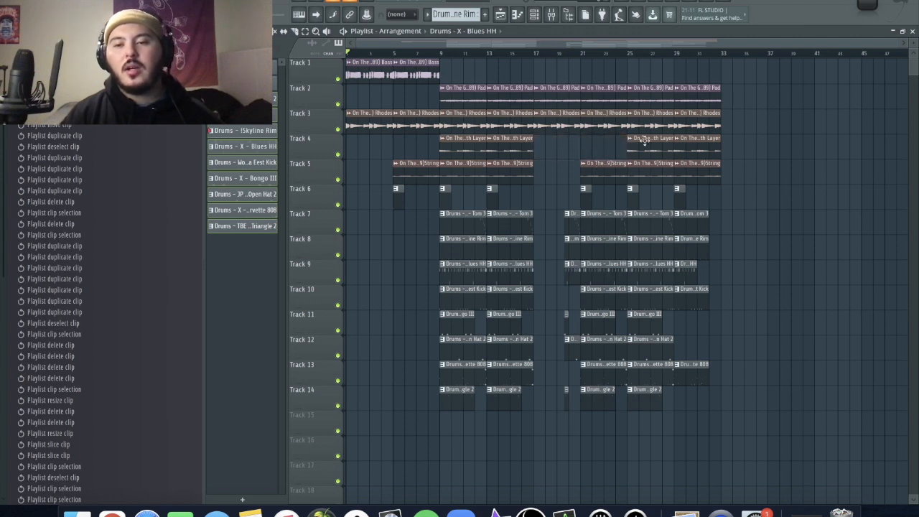
right_click(700, 148)
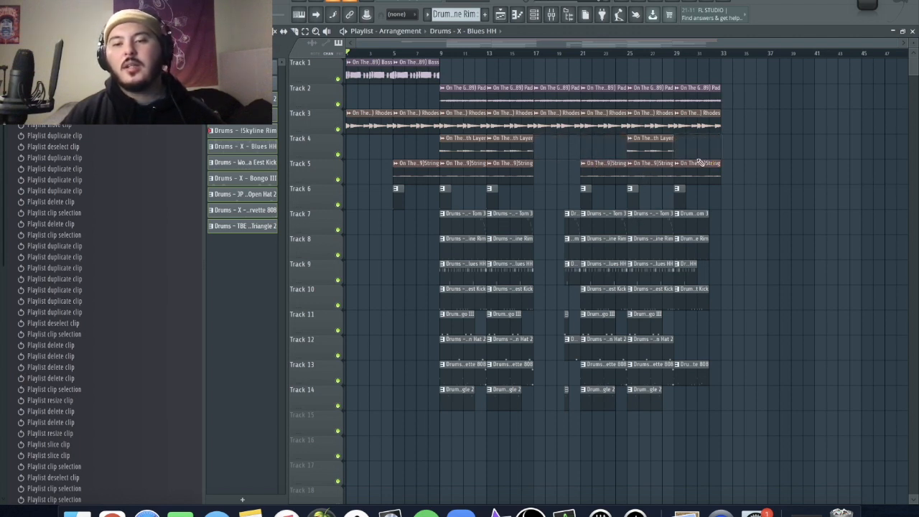
left_click_drag(653, 147, 607, 147)
scroll(606, 146, "up", 5)
scroll(604, 146, "down", 5)
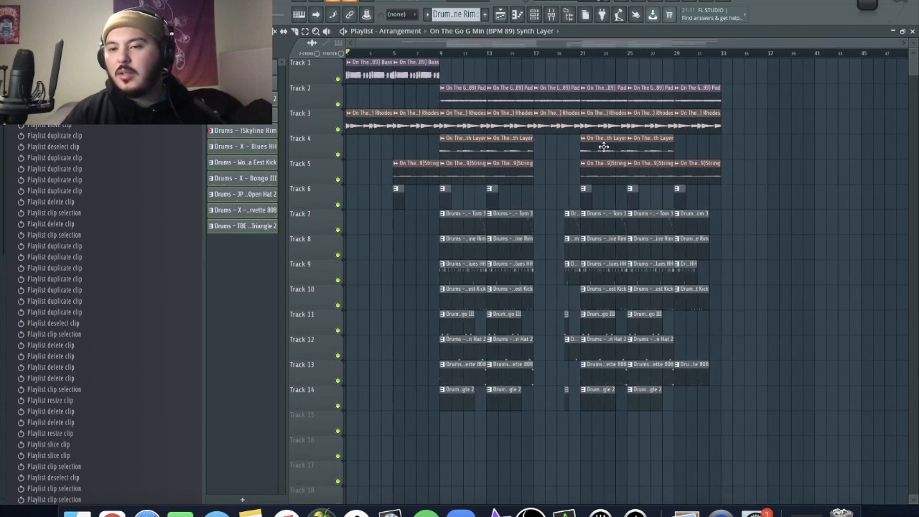
right_click(709, 173)
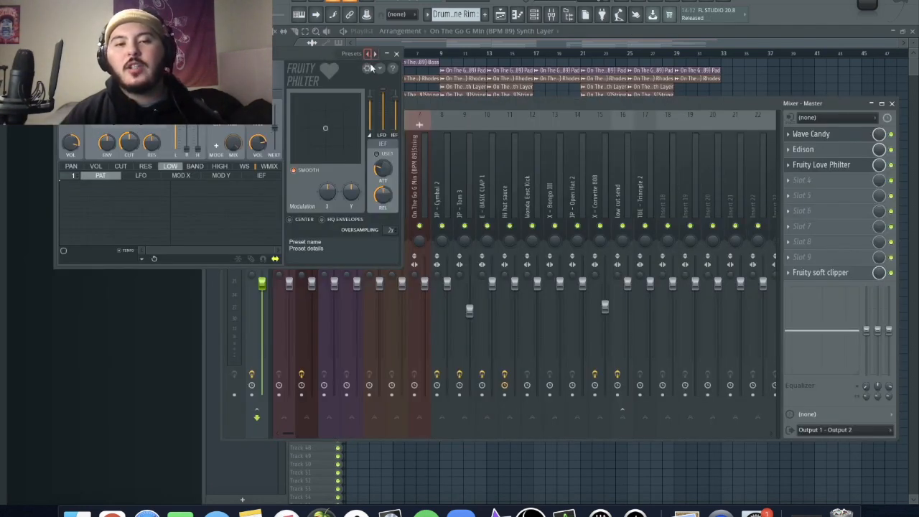
- Load the Simple triangle lowpass LFO preset in the master's Fruity Love Philter and create an automation clip for its mix level
left_click(368, 55)
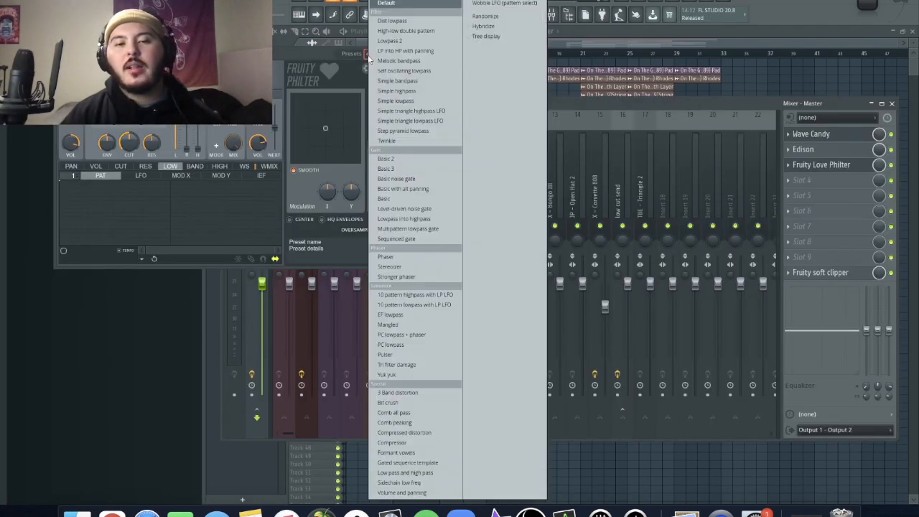
left_click(409, 120)
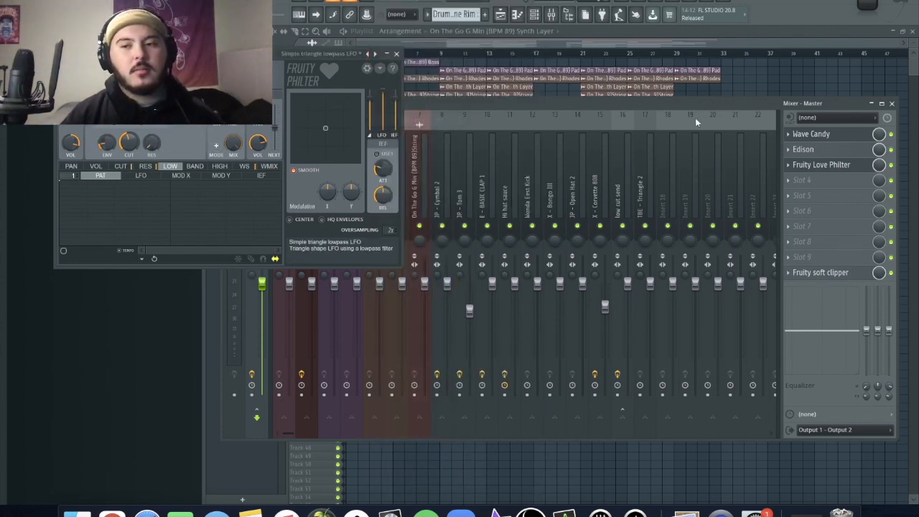
right_click(882, 167)
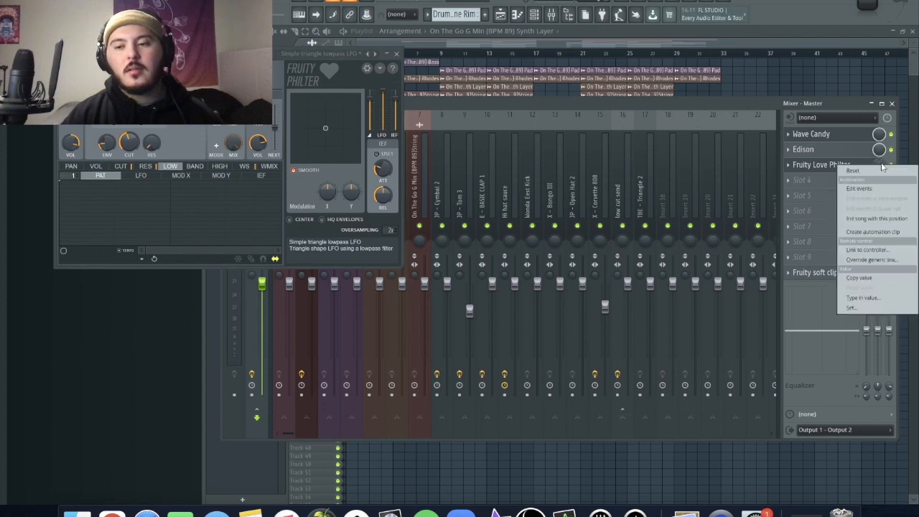
left_click(875, 232)
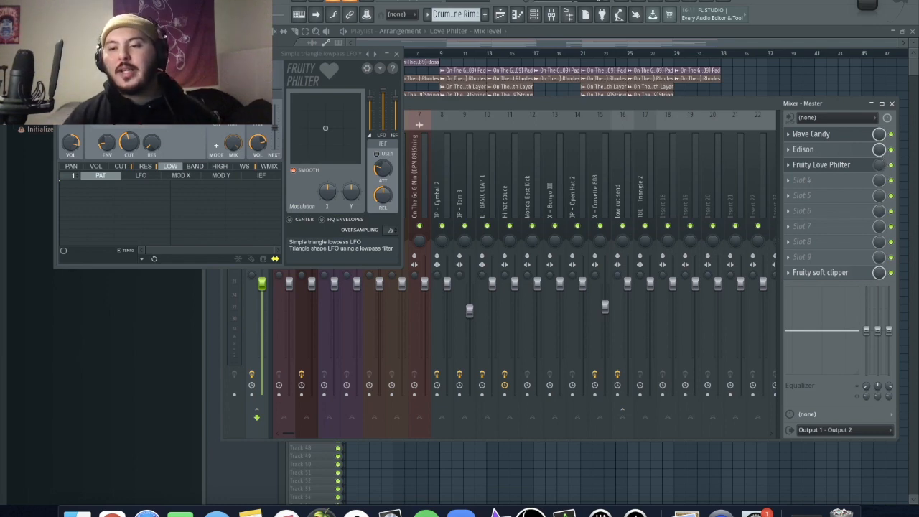
left_click(575, 470)
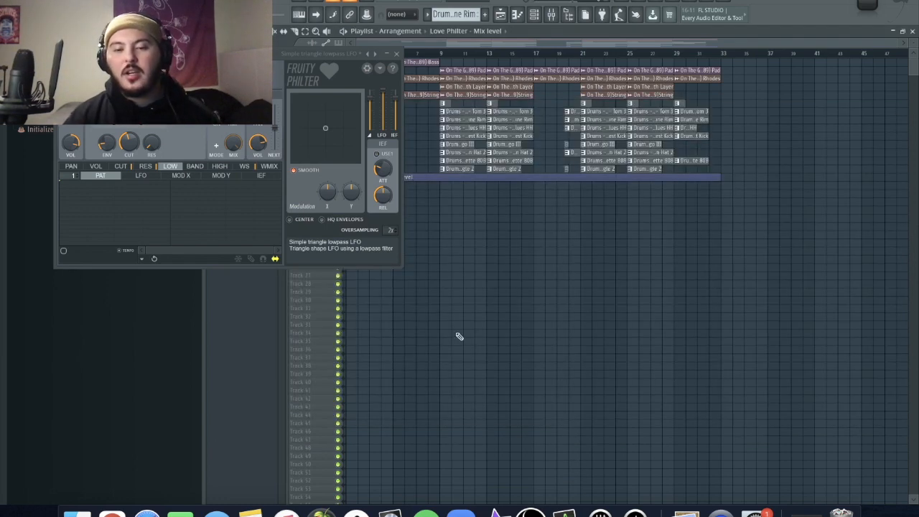
left_click(398, 55)
left_click(300, 84)
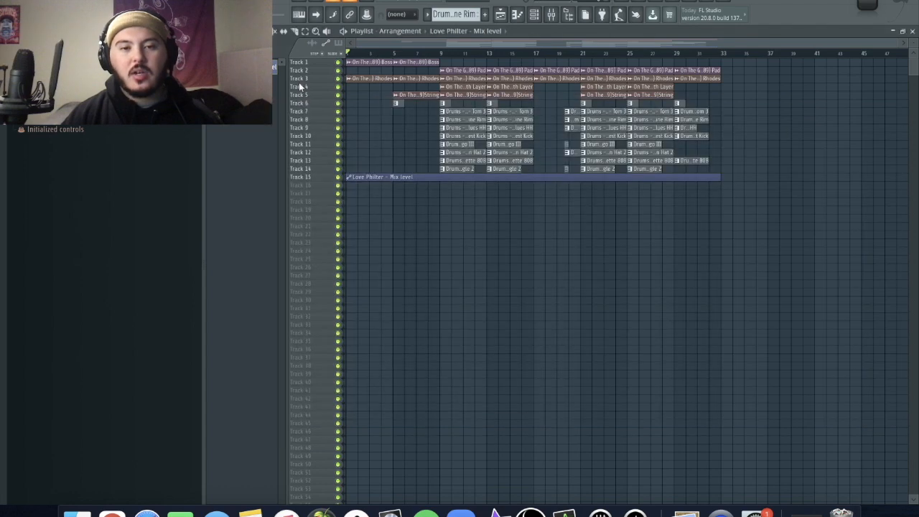
- Try adding a raised automation point at bar 25 in the Love Philter mix level clip
scroll(413, 122, "up", 5)
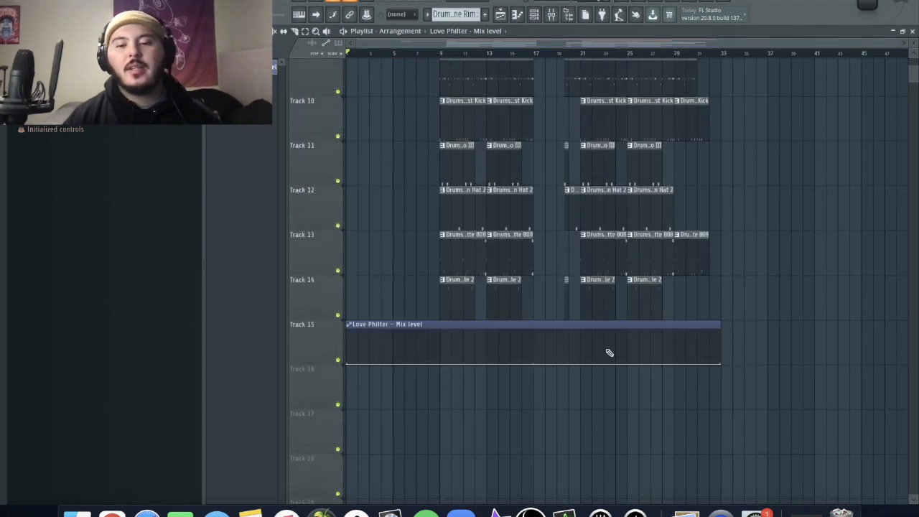
scroll(634, 366, "up", 4)
right_click(623, 336)
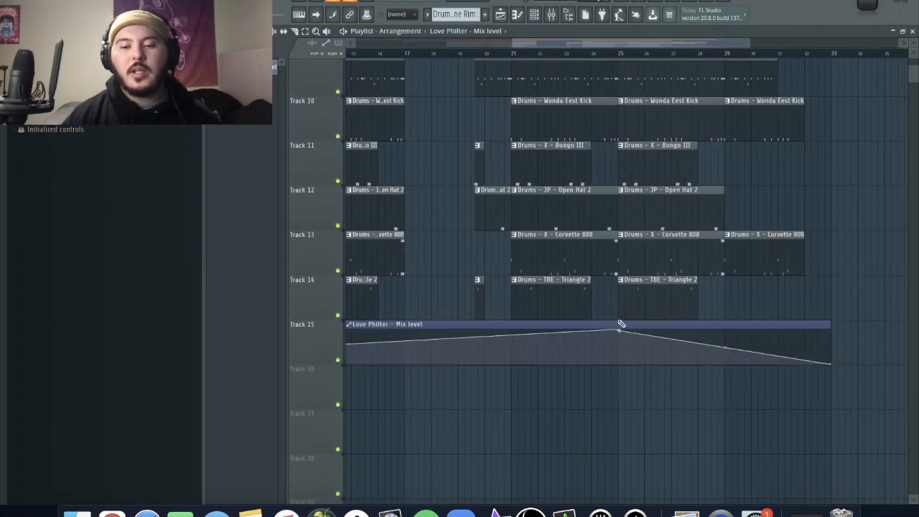
key("super+z")
scroll(618, 361, "down", 4)
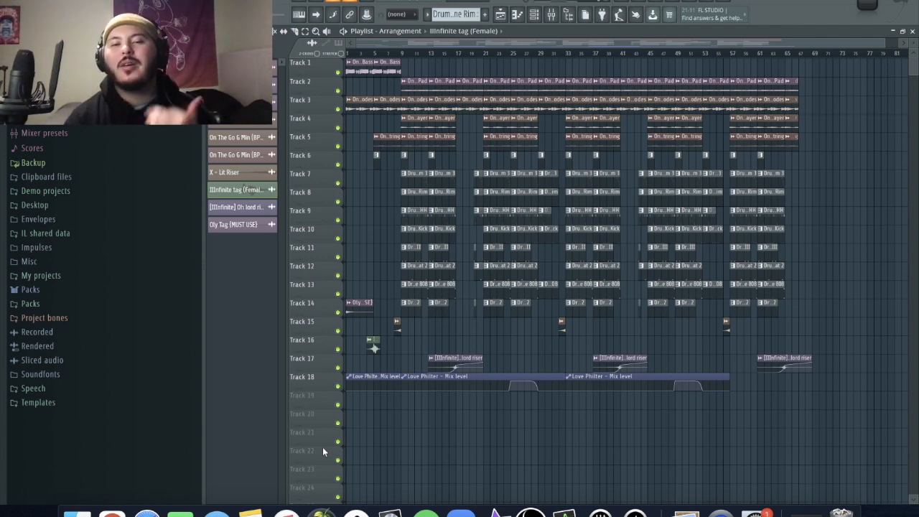
- Play through the arrangement and load the Tag mixer track state on the IIInfinite tag (Female) mixer track
key("space")
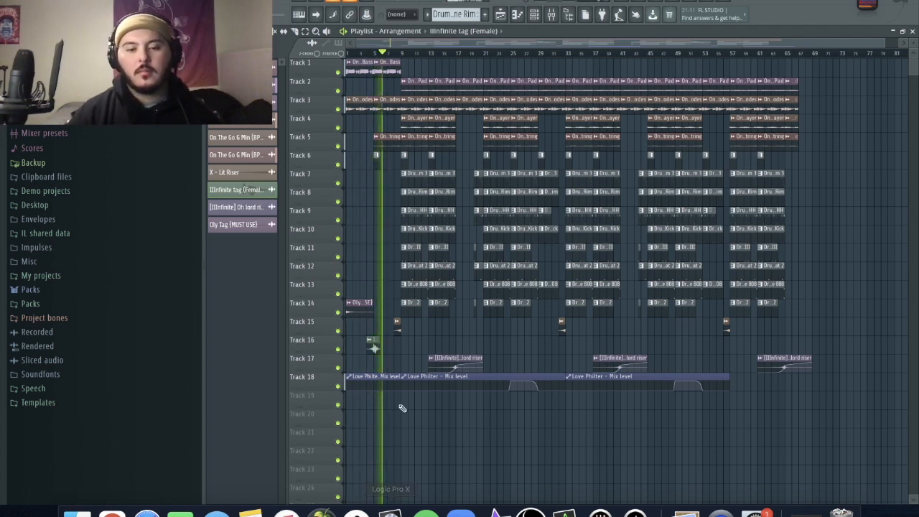
double_click(374, 342)
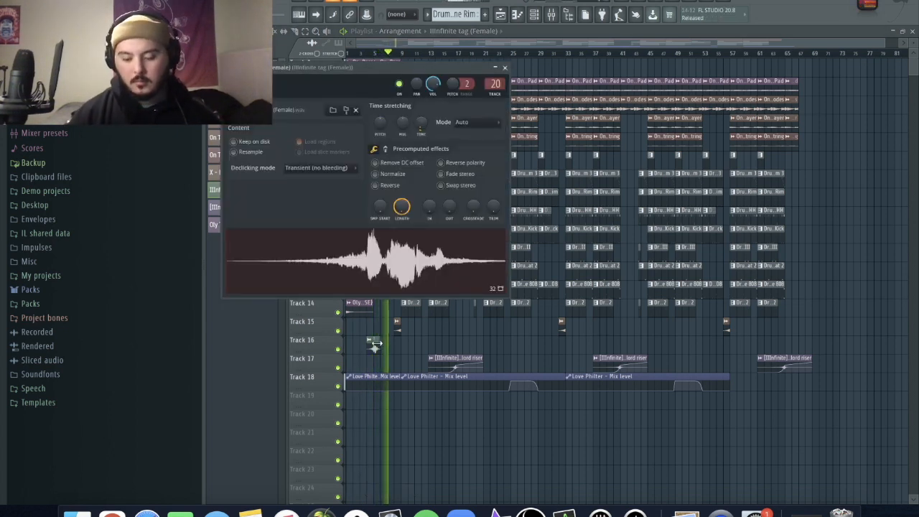
left_click(554, 15)
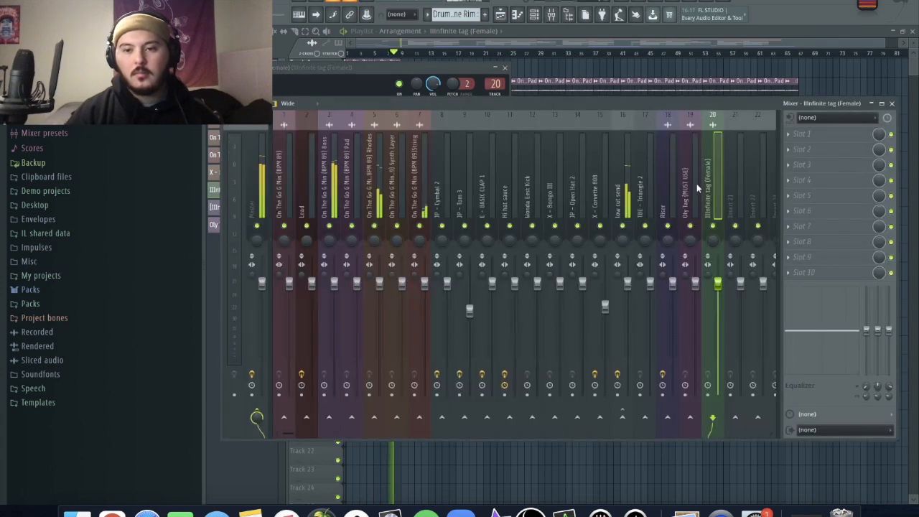
right_click(709, 187)
mouse_move(755, 165)
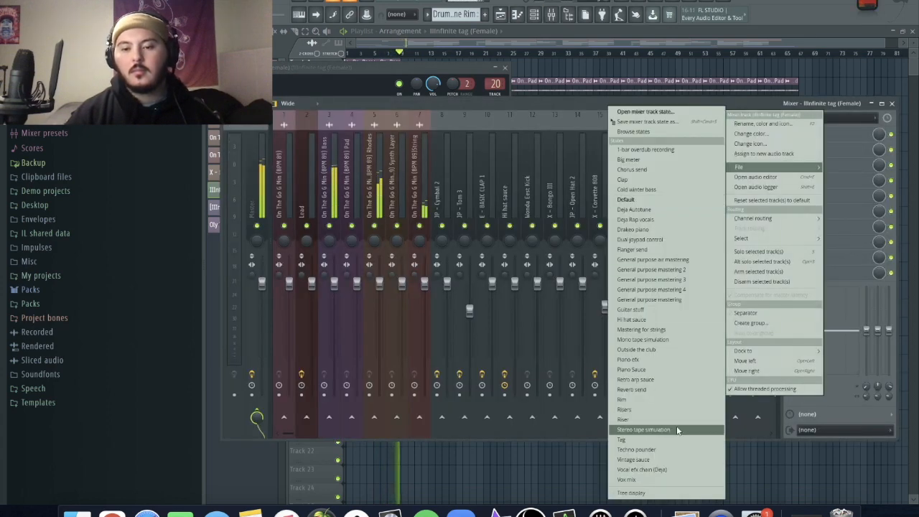
left_click(647, 440)
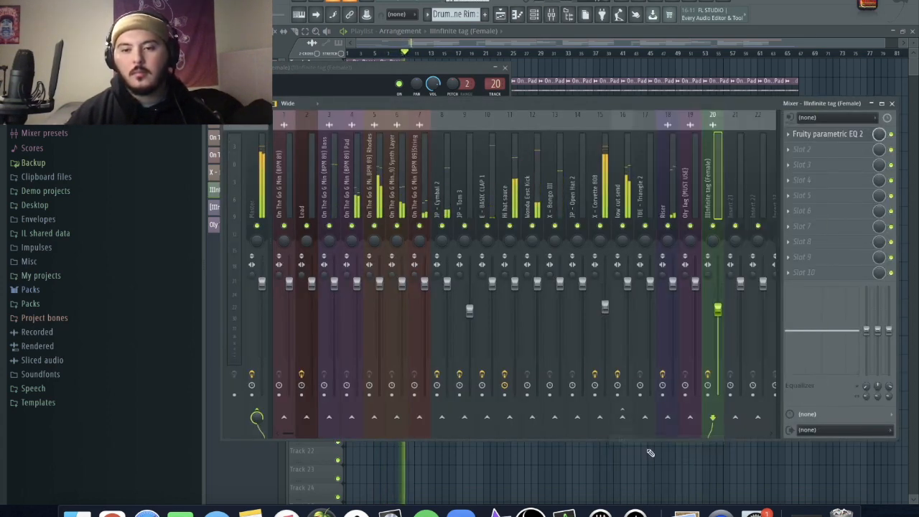
left_click(302, 470)
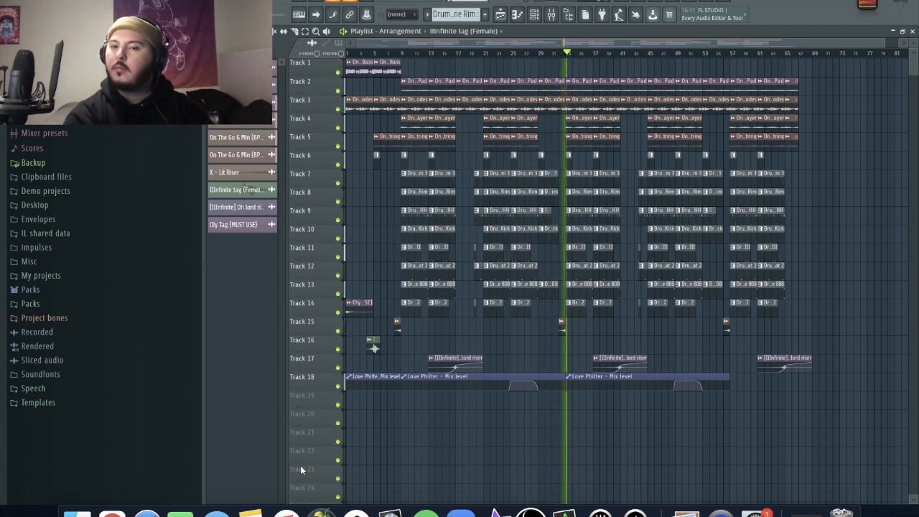
key("space")
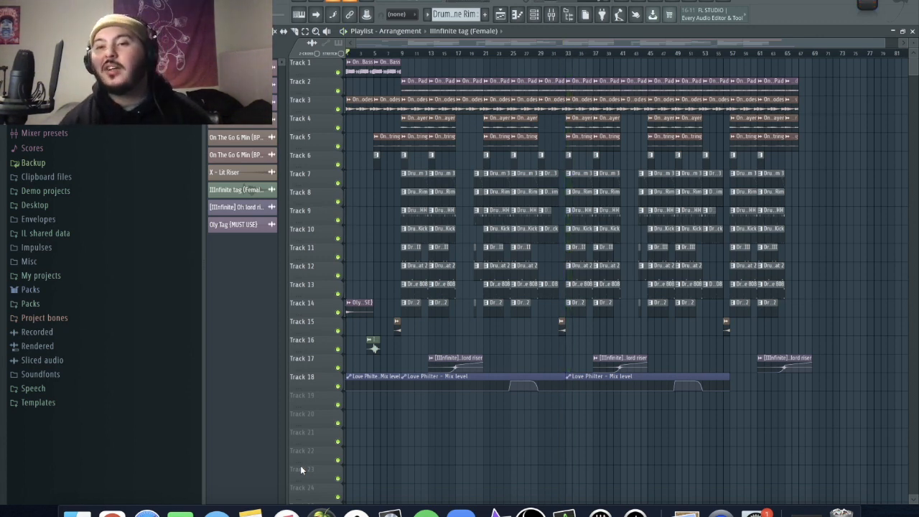